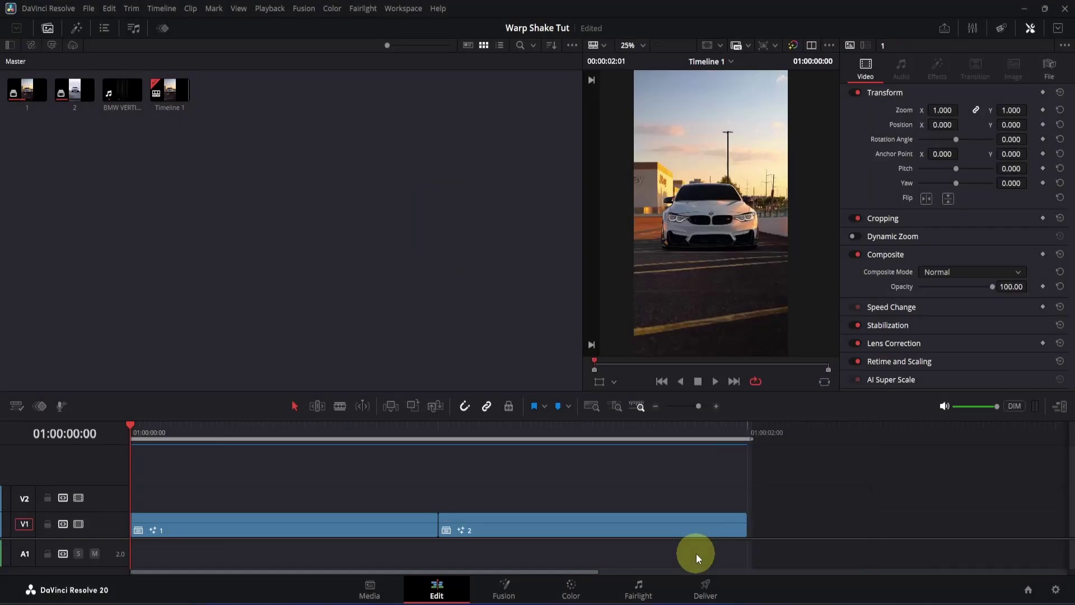
- Preview the two car clips, then park the playhead on the cut at 01:00:01:00
key(space)
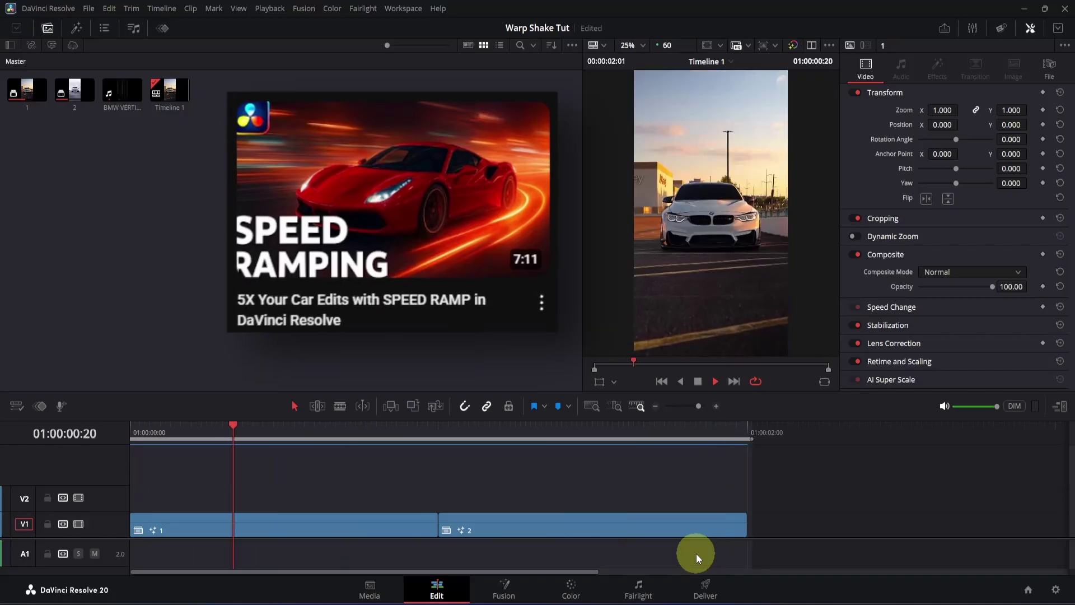
key(space)
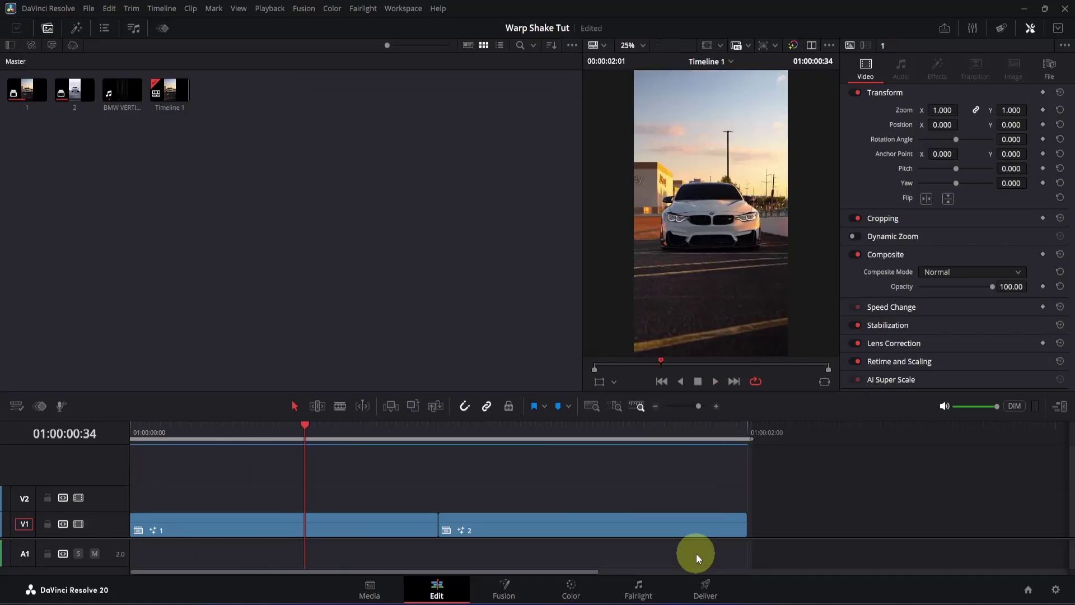
drag(419, 425, 438, 433)
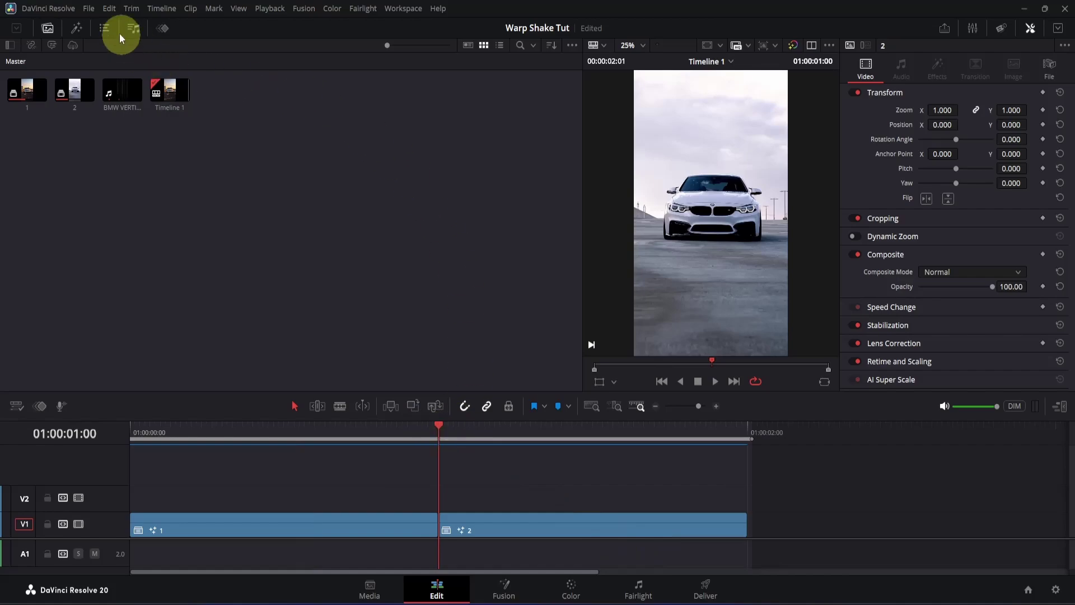
- Drag an Adjustment Clip from the Toolbox effects onto V2 at the cut
click(76, 27)
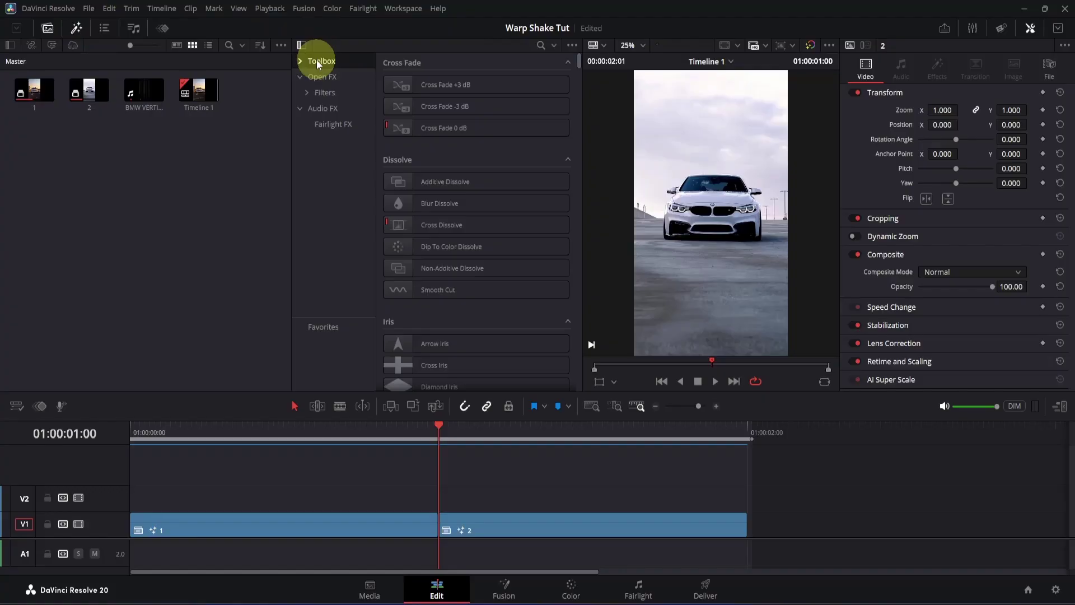
click(300, 61)
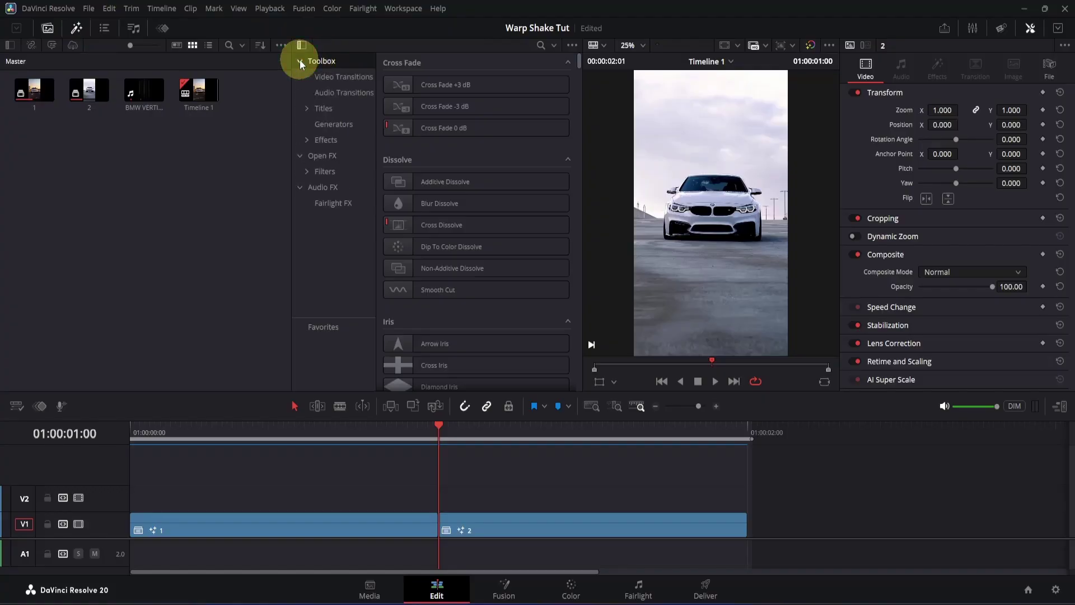
click(329, 143)
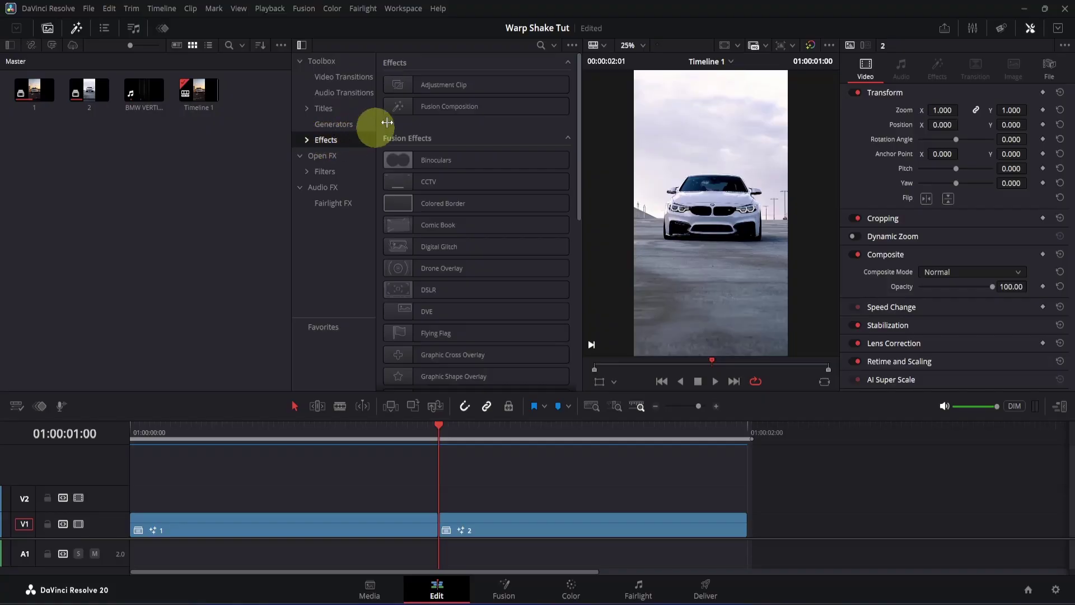
drag(416, 85, 436, 494)
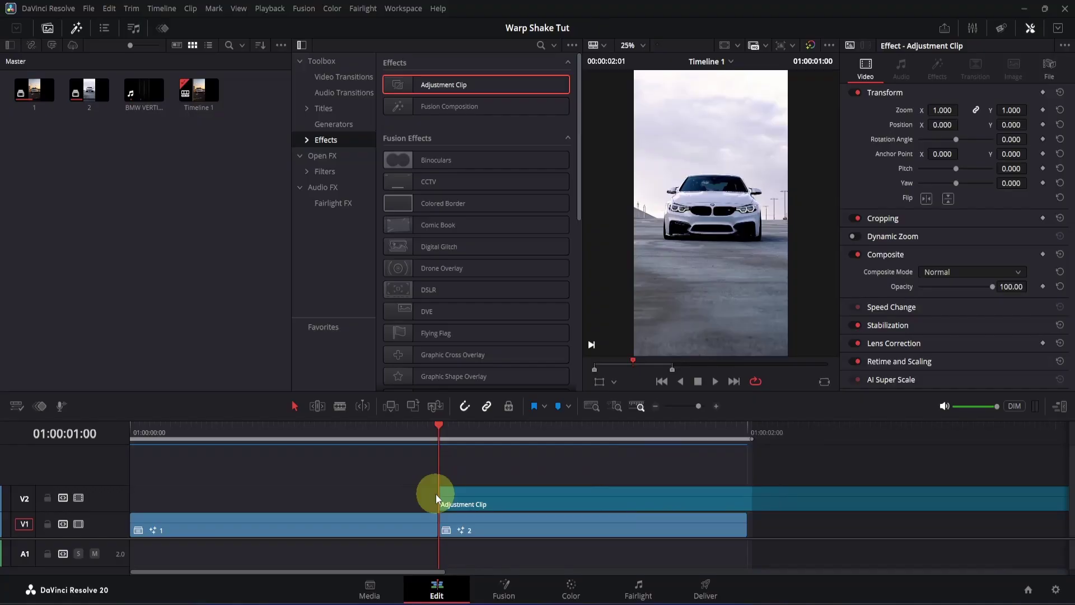
- Blade the adjustment clip just past the cut, delete its right part, and open it in Fusion
drag(477, 432, 593, 436)
click(637, 491)
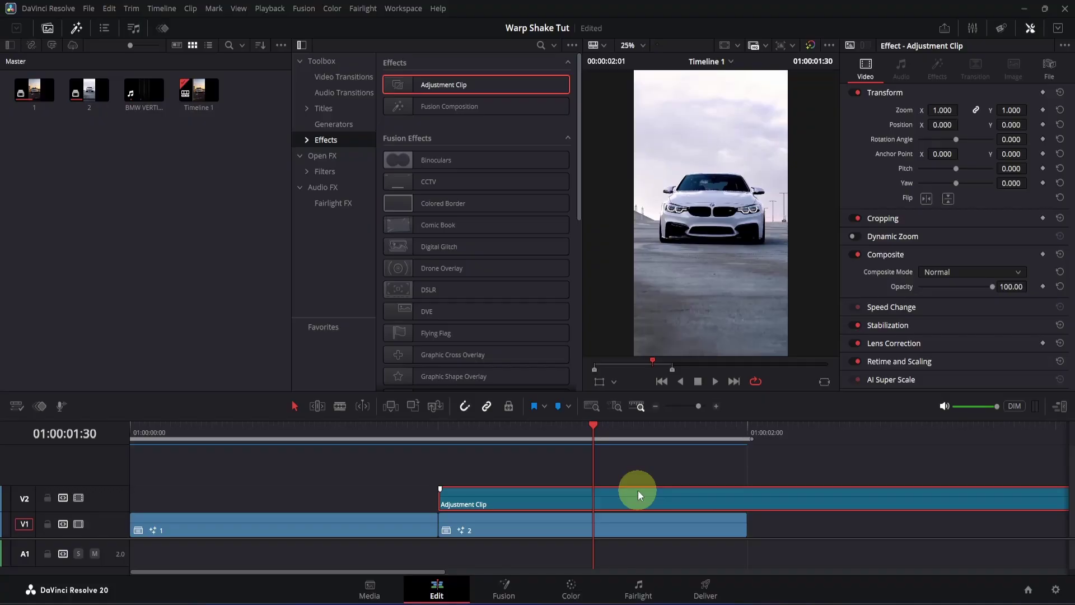
key(ctrl+b)
click(638, 490)
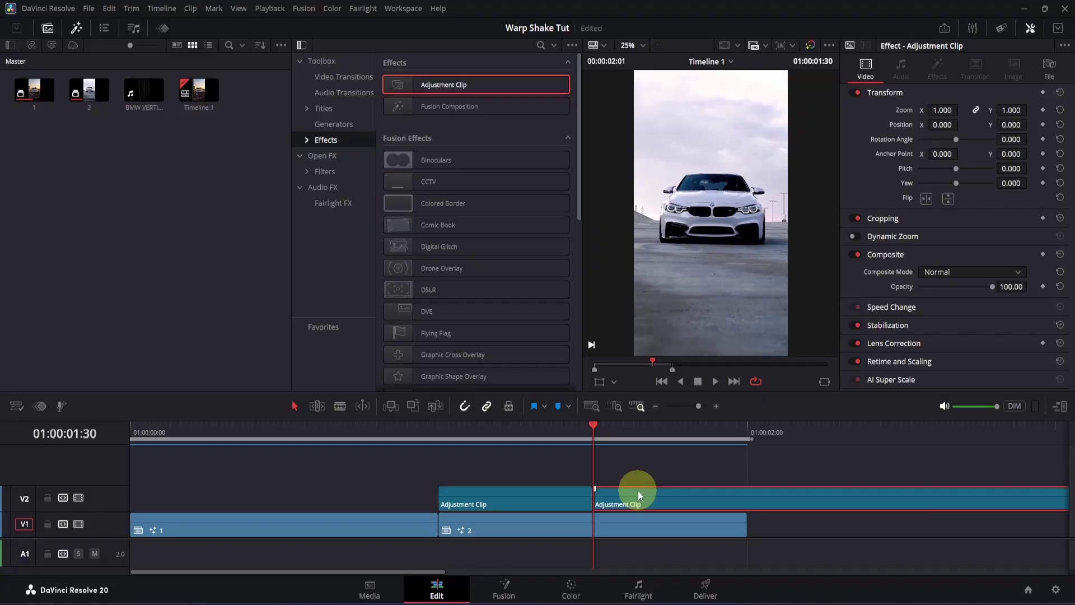
key(Delete)
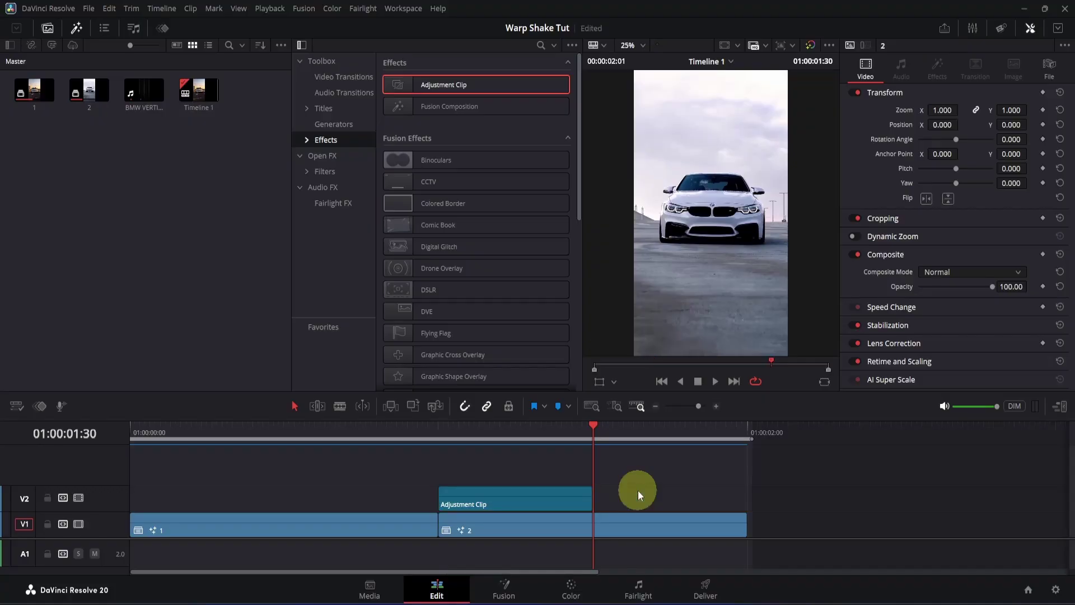
click(531, 432)
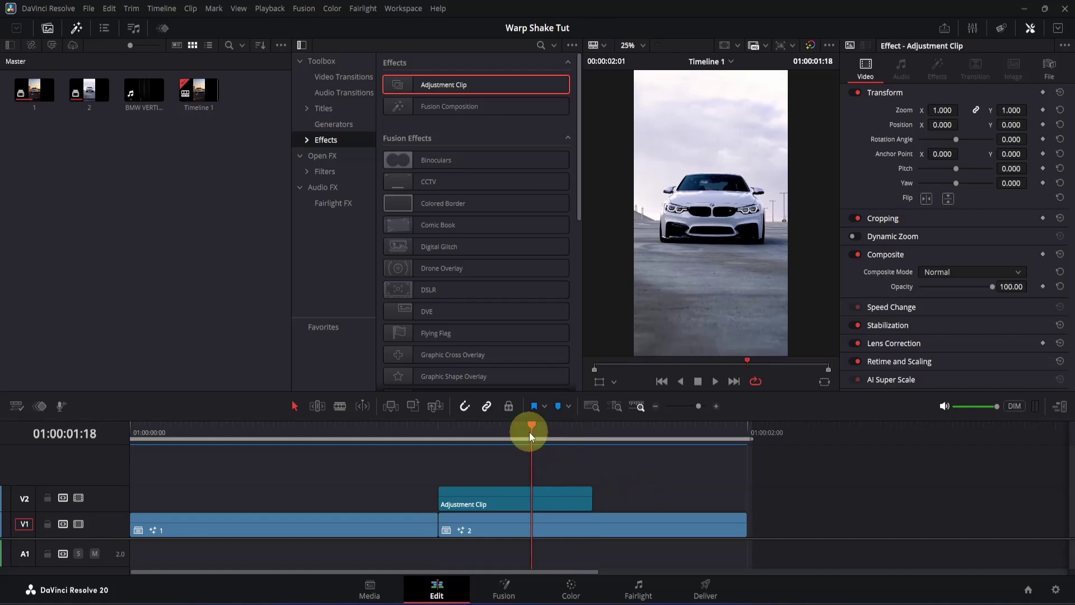
click(516, 589)
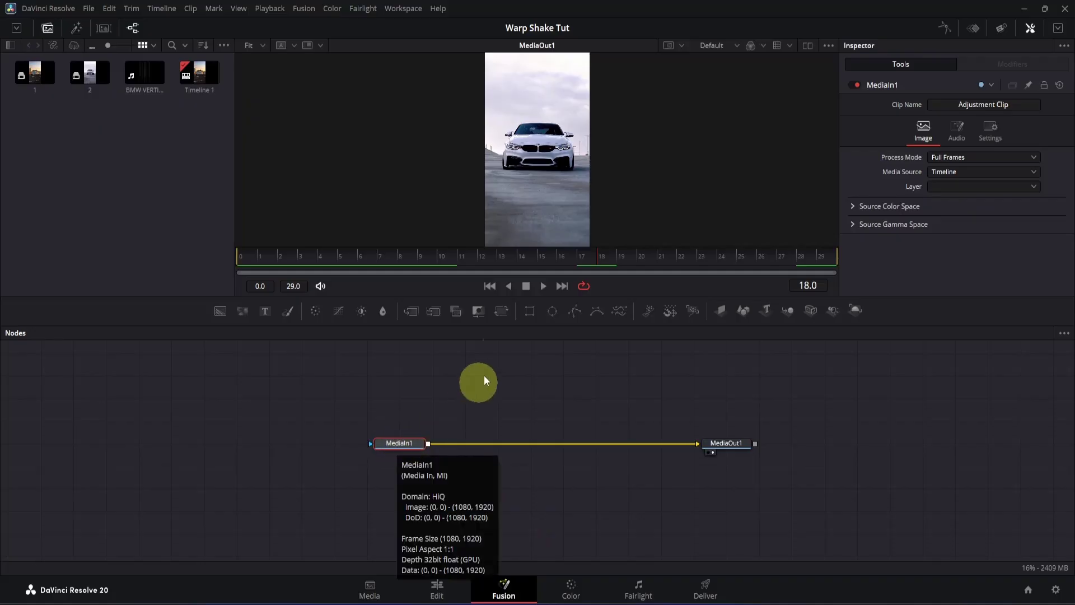
- Add a Transform node after MediaIn1 and keyframe its Size at 0.7 on frame 0
click(507, 317)
drag(475, 260, 215, 265)
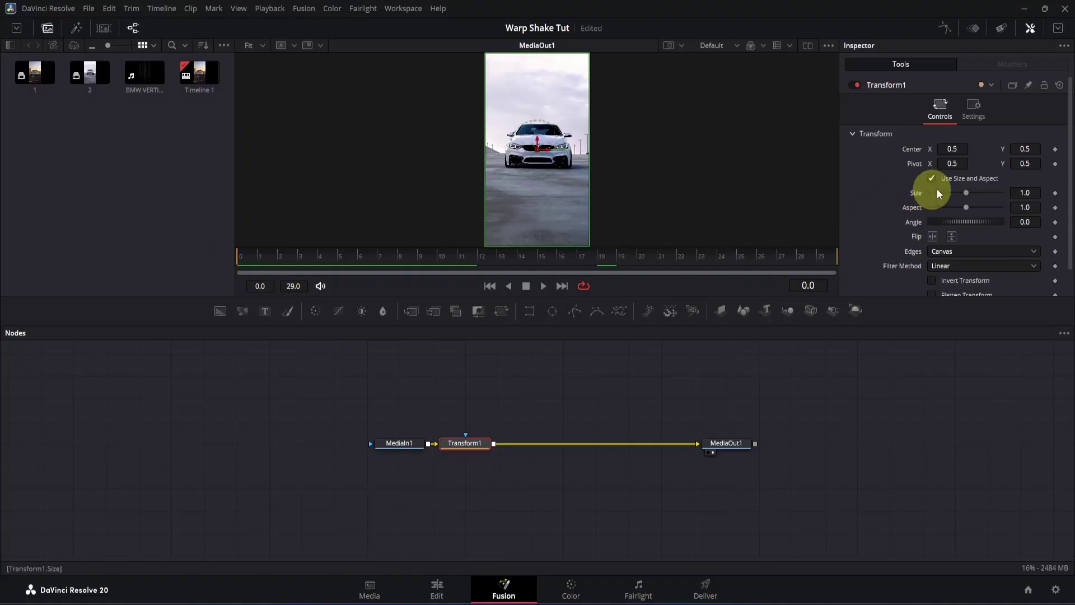
click(1055, 193)
click(1038, 193)
text(0.7)
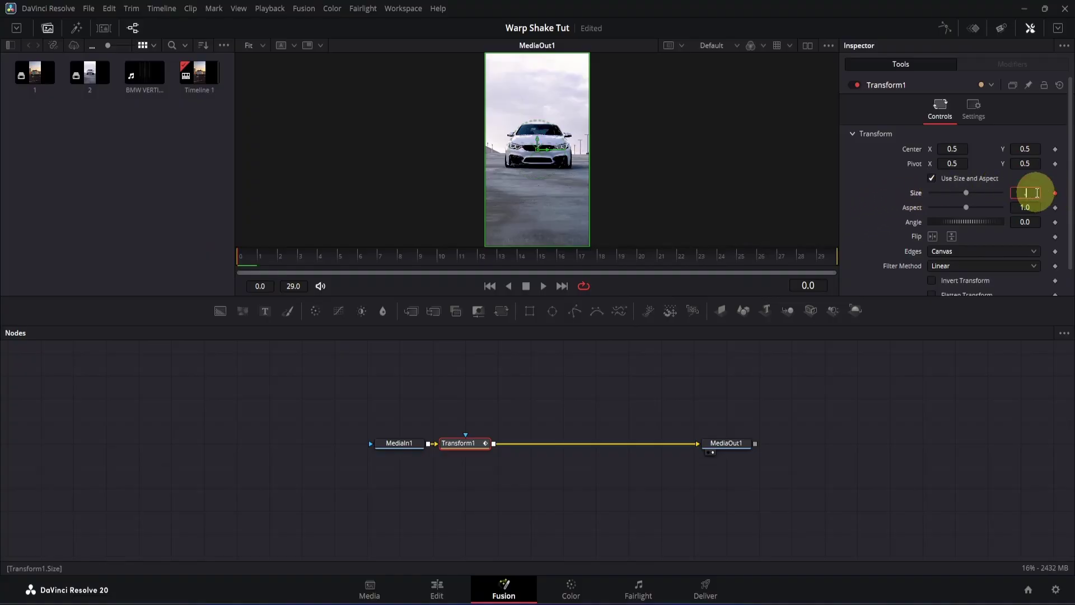
key(Return)
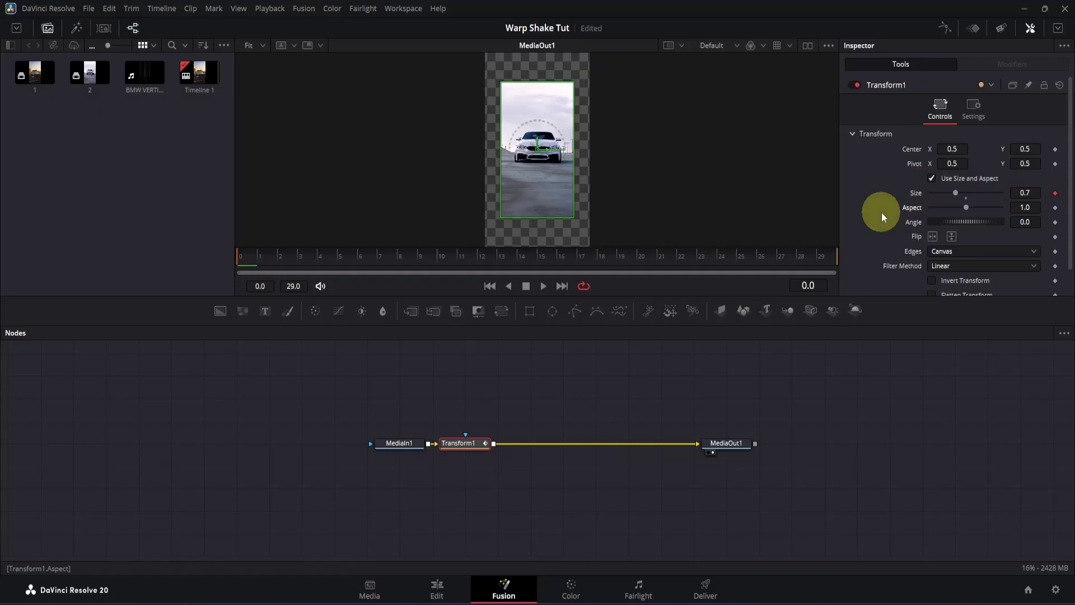
- Set Transform1 Size to 1.0 at frame 29
click(822, 255)
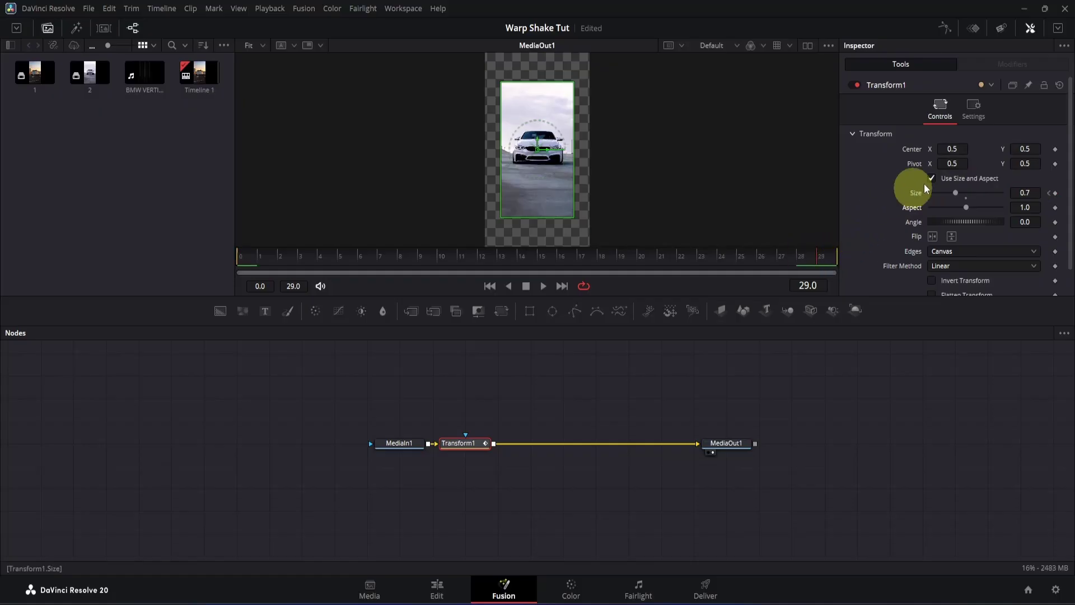
click(1029, 192)
text(1)
key(Return)
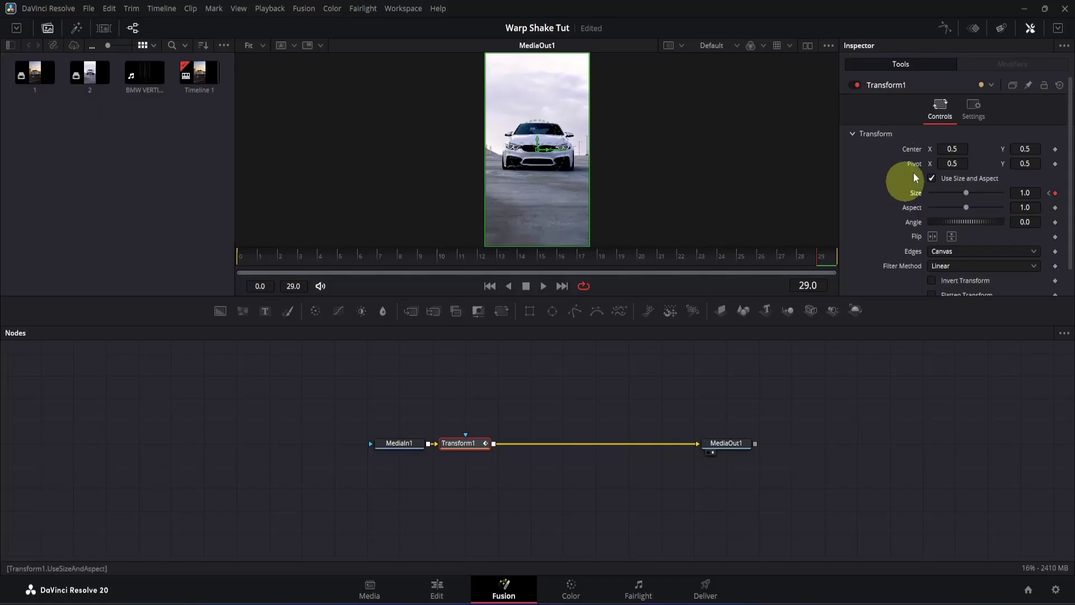
click(944, 28)
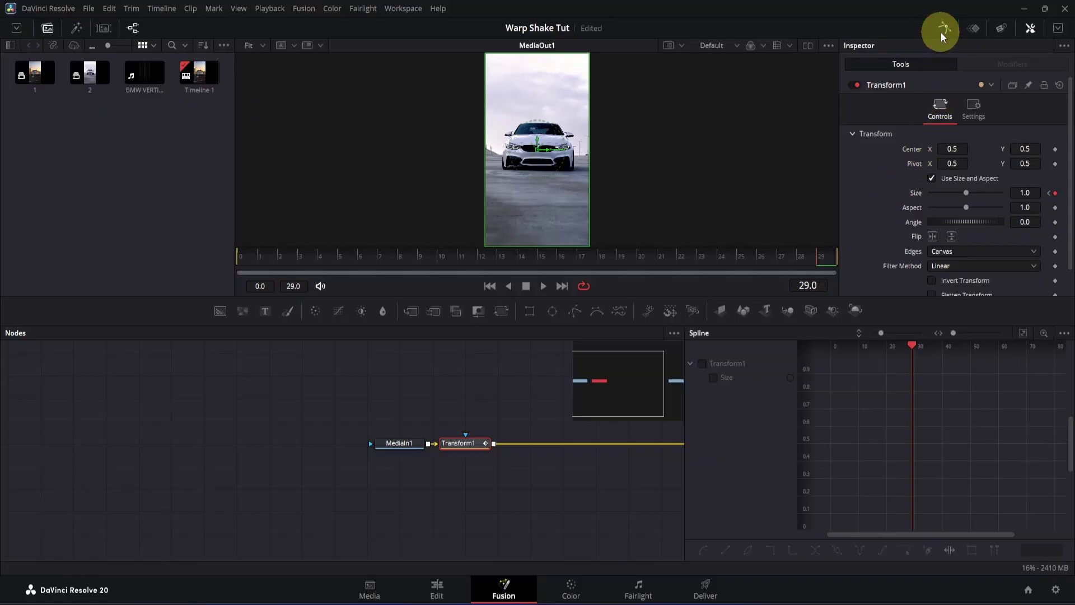
- Smooth both Size keyframes and drag the handles so the curve rises steeply and levels off early
click(703, 363)
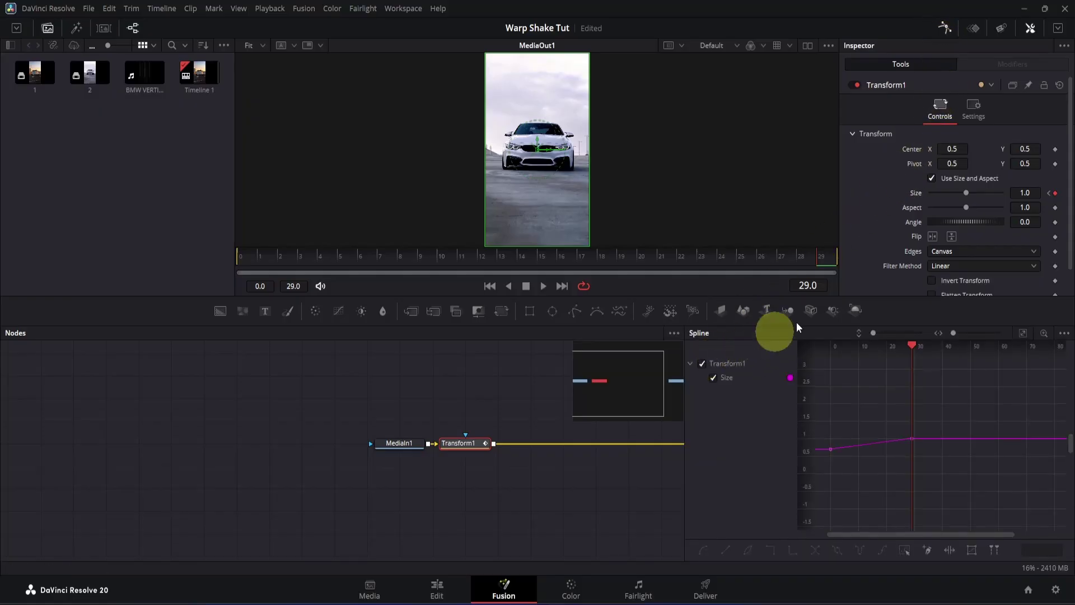
click(1022, 332)
drag(1056, 356, 815, 542)
key(s)
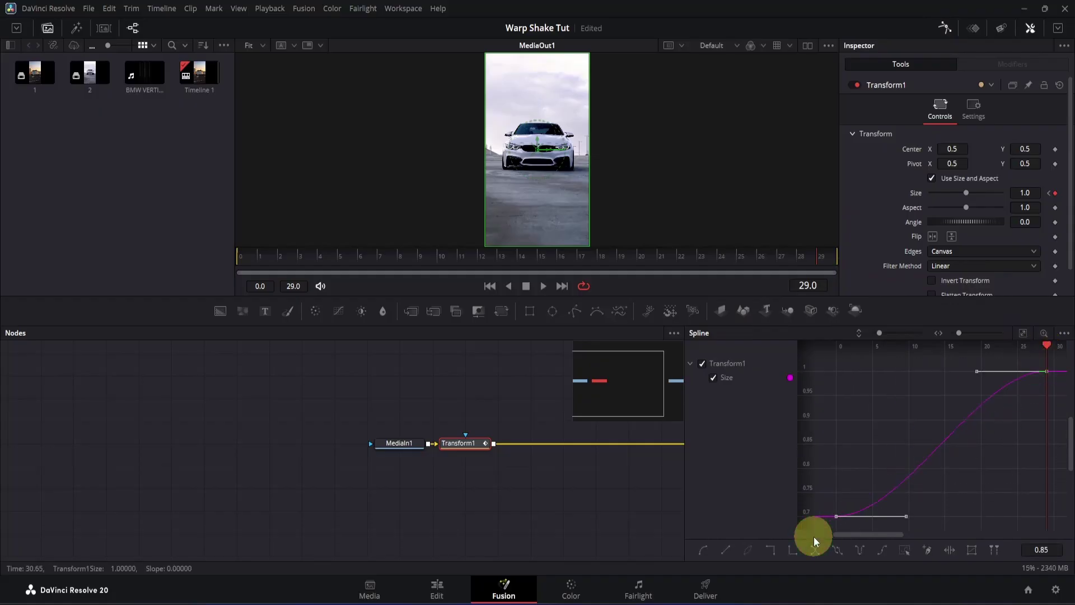
drag(902, 516, 836, 385)
drag(978, 371, 880, 372)
- Play the zoom from frame 0 to preview it, then reselect Transform1
click(557, 261)
drag(558, 261, 205, 253)
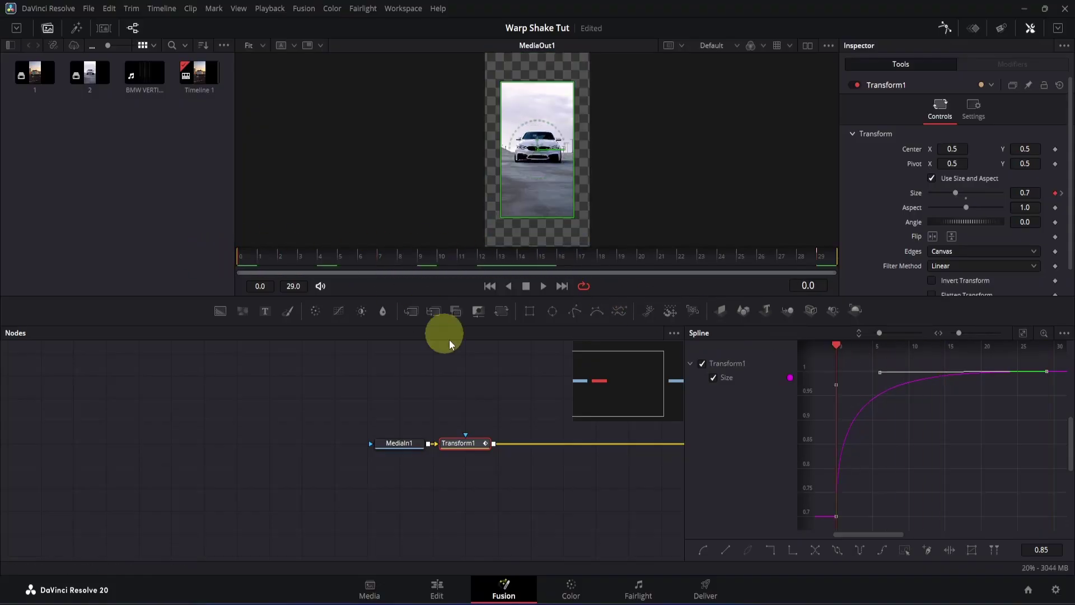
click(488, 389)
key(space)
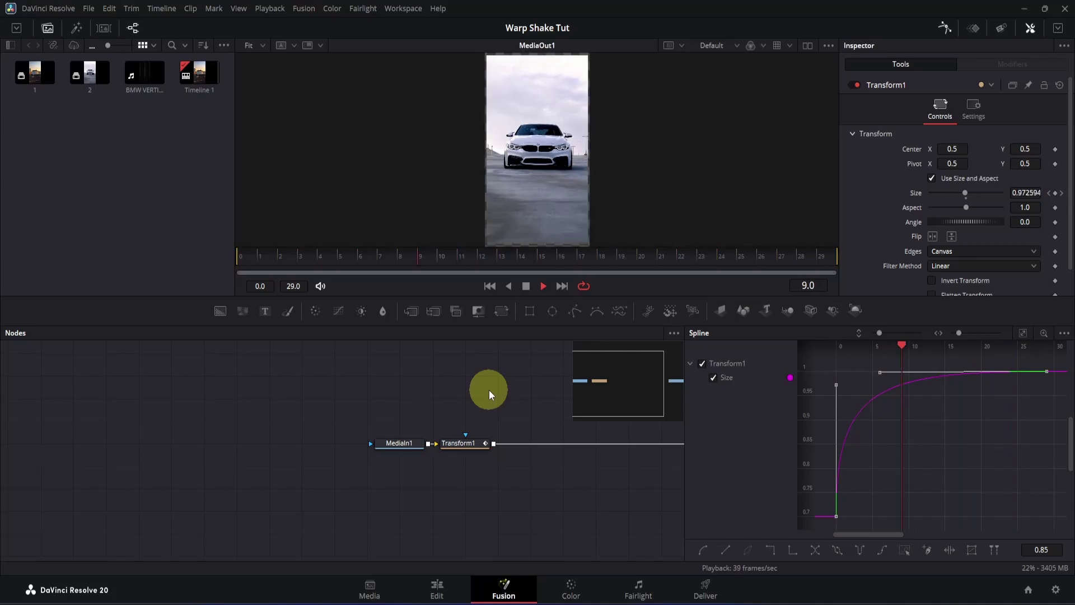
key(space)
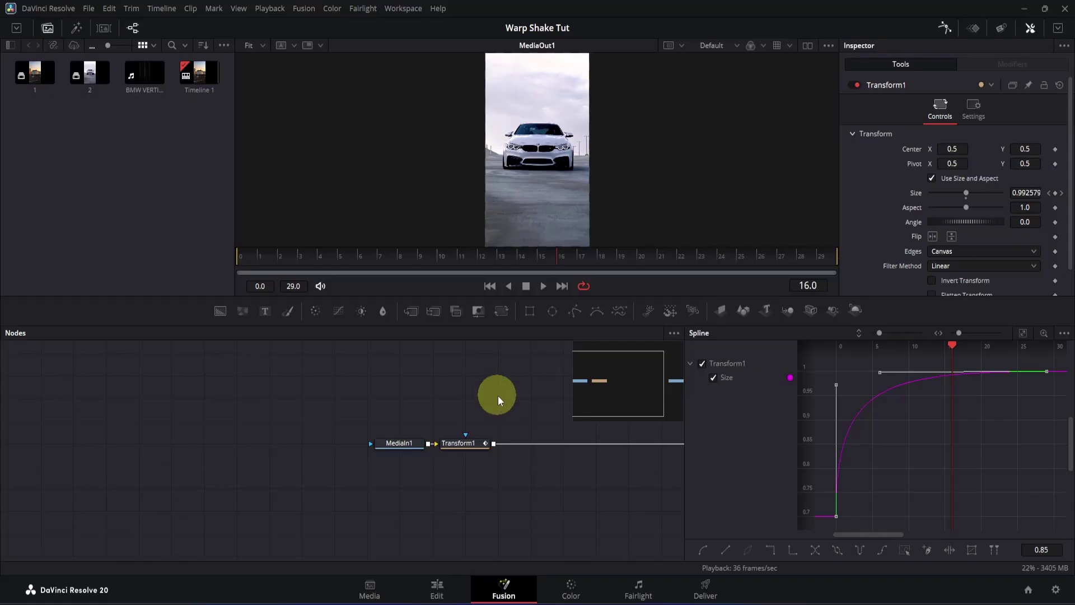
click(479, 443)
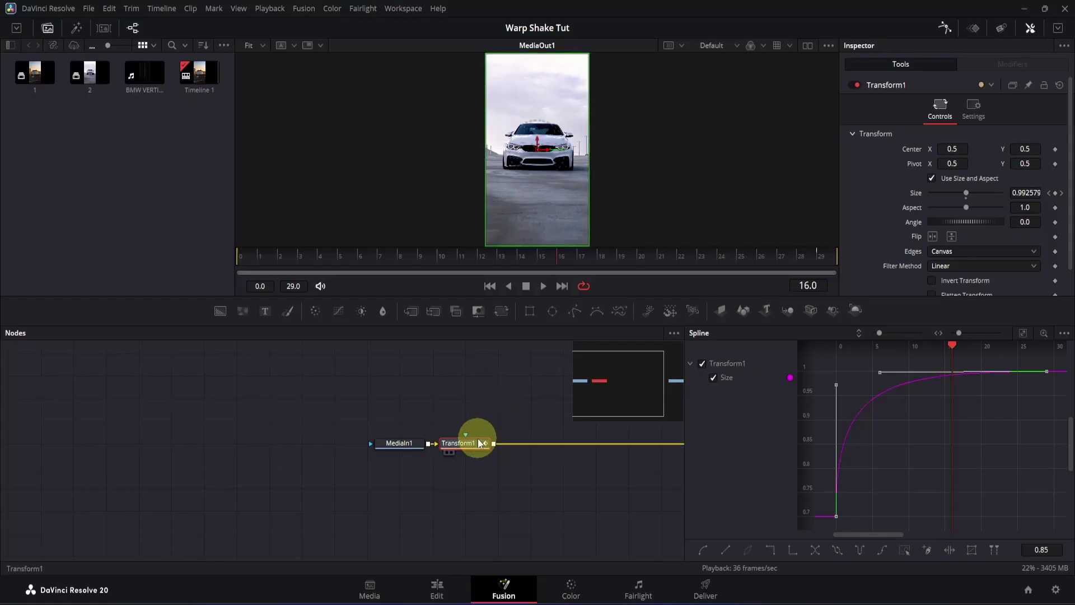
- Add a Lens Distort node after Transform1 and choose the PFTrack distortion model
key(shift+space)
text(lens distort)
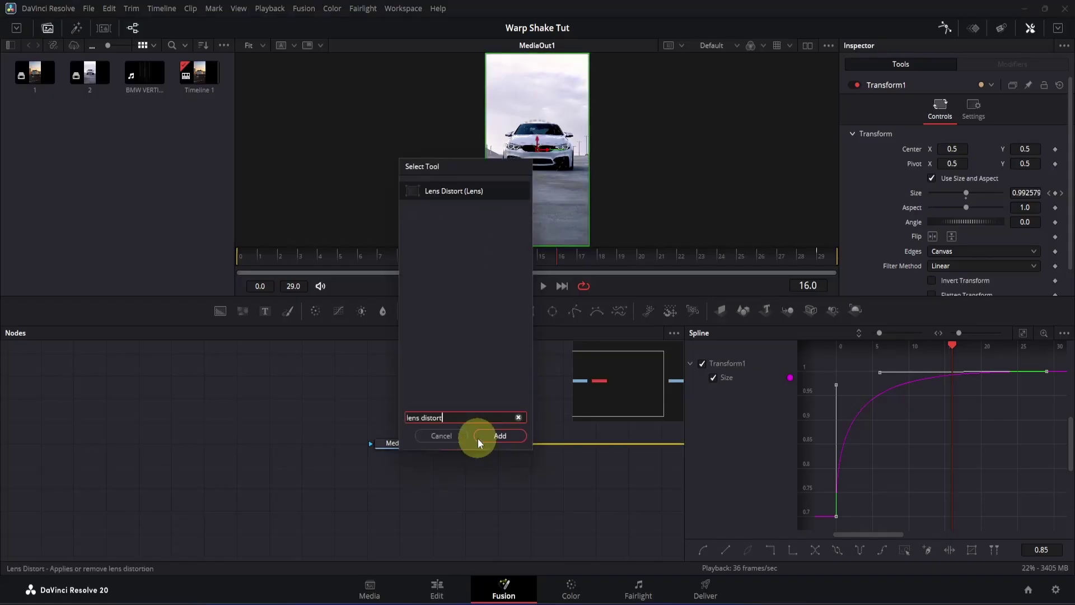
click(478, 438)
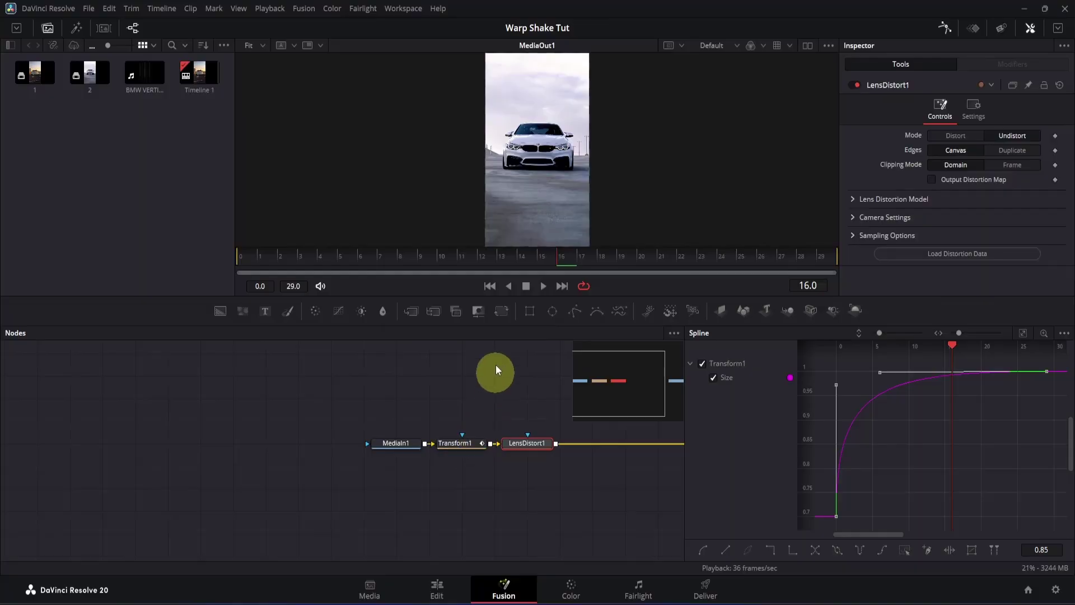
drag(479, 261, 206, 258)
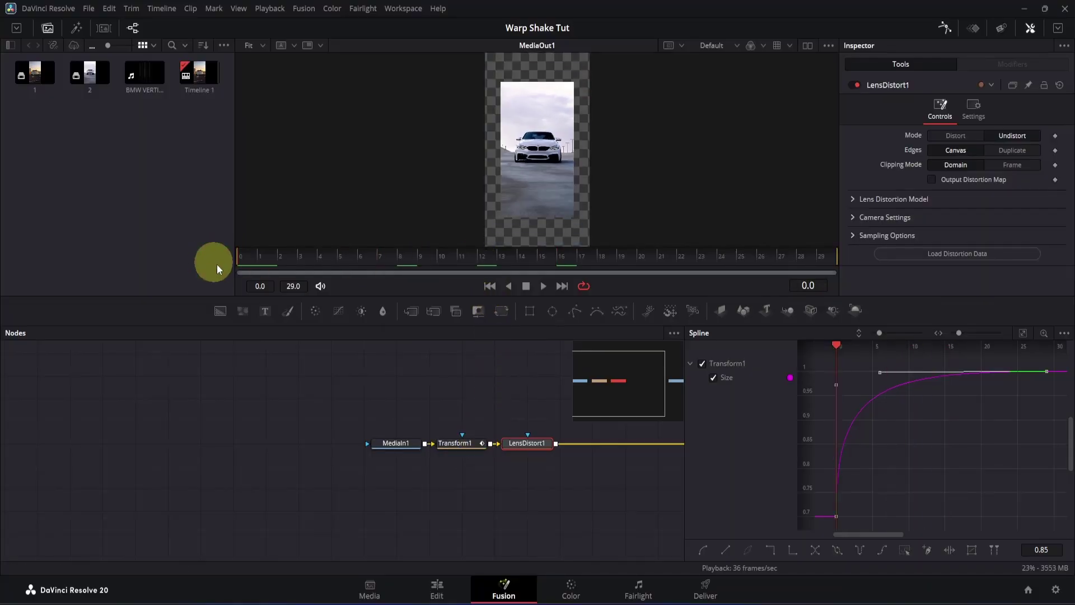
click(857, 202)
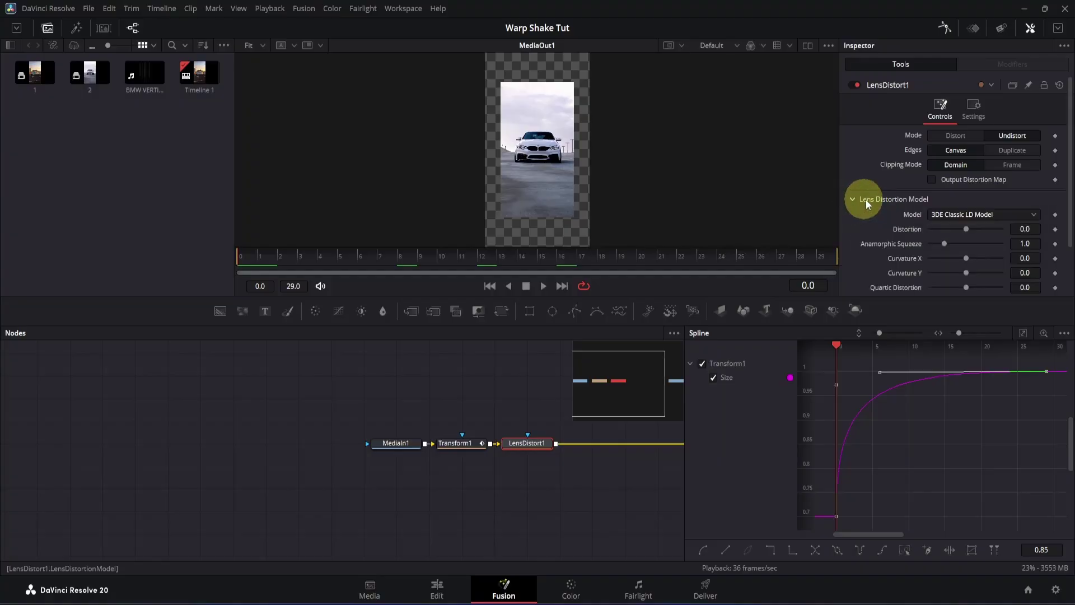
click(939, 219)
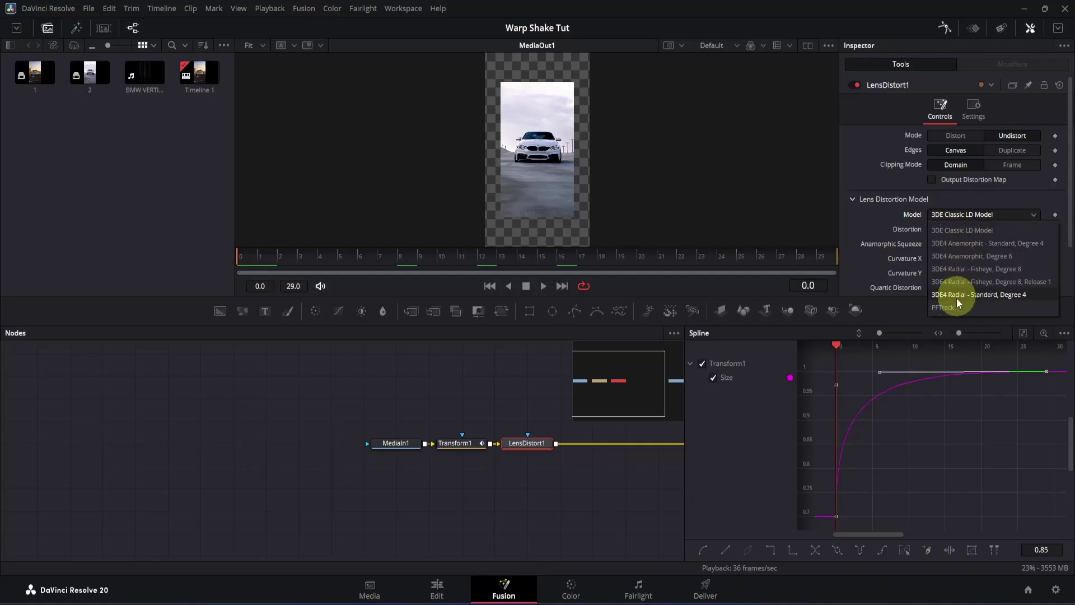
click(953, 309)
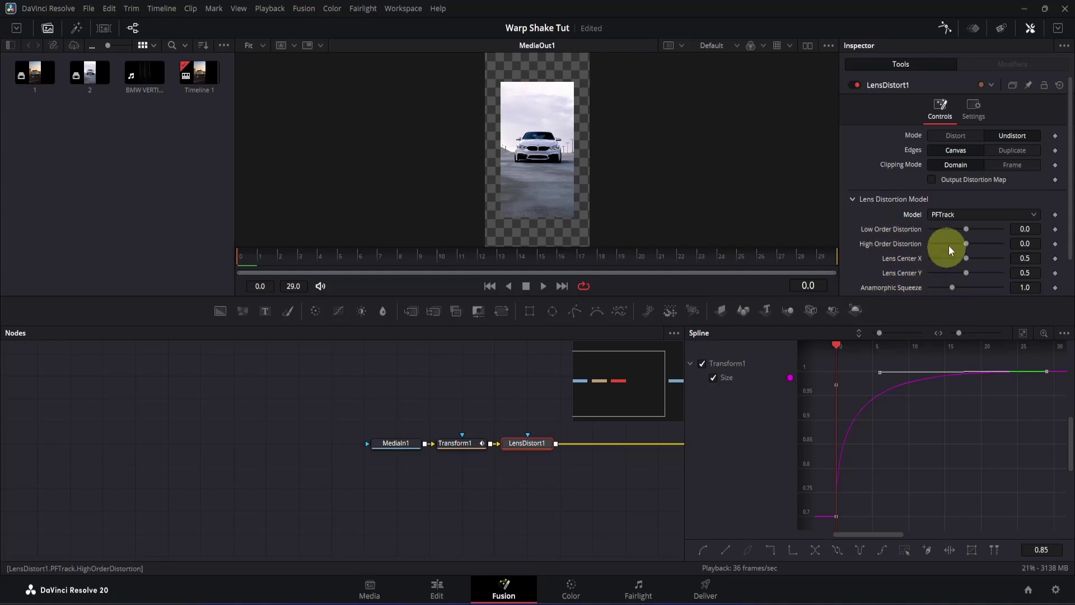
- Set Low Order Distortion to 20 and lower Anamorphic Squeeze to 0.762
drag(965, 230, 1020, 230)
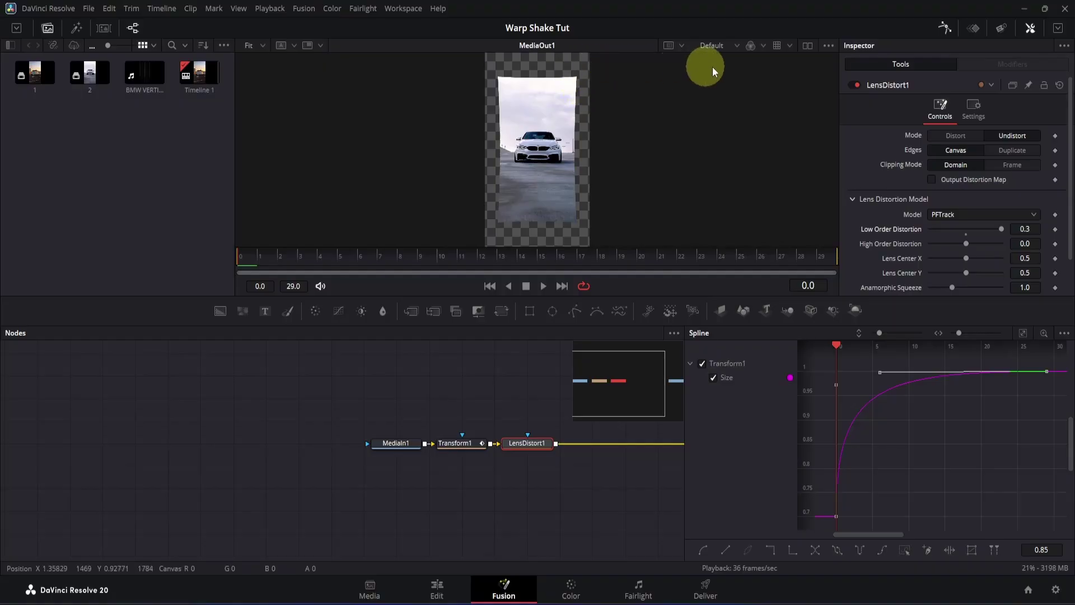
click(1031, 229)
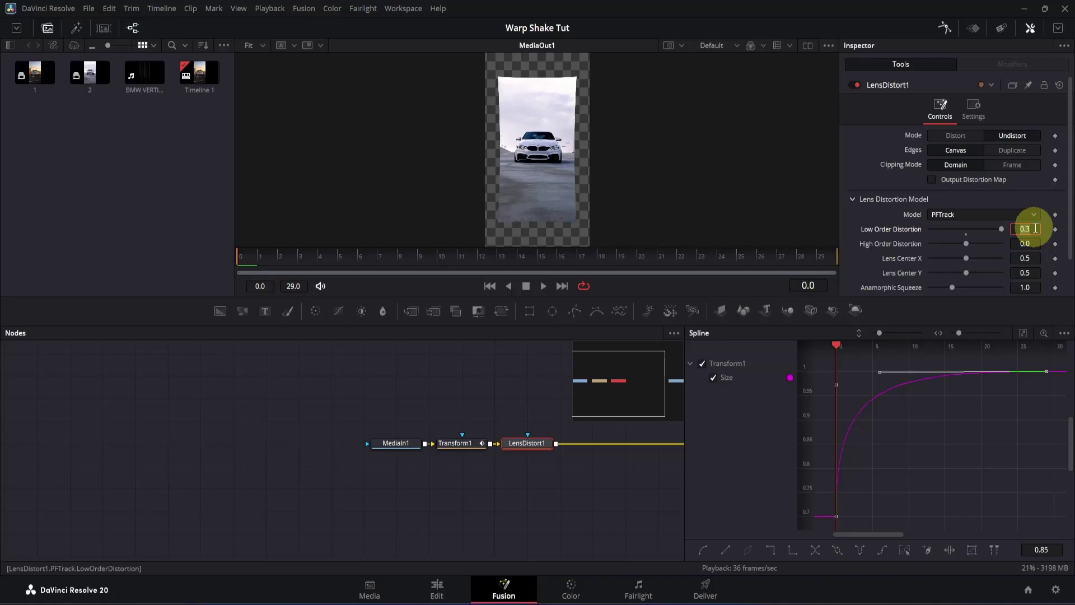
text(20)
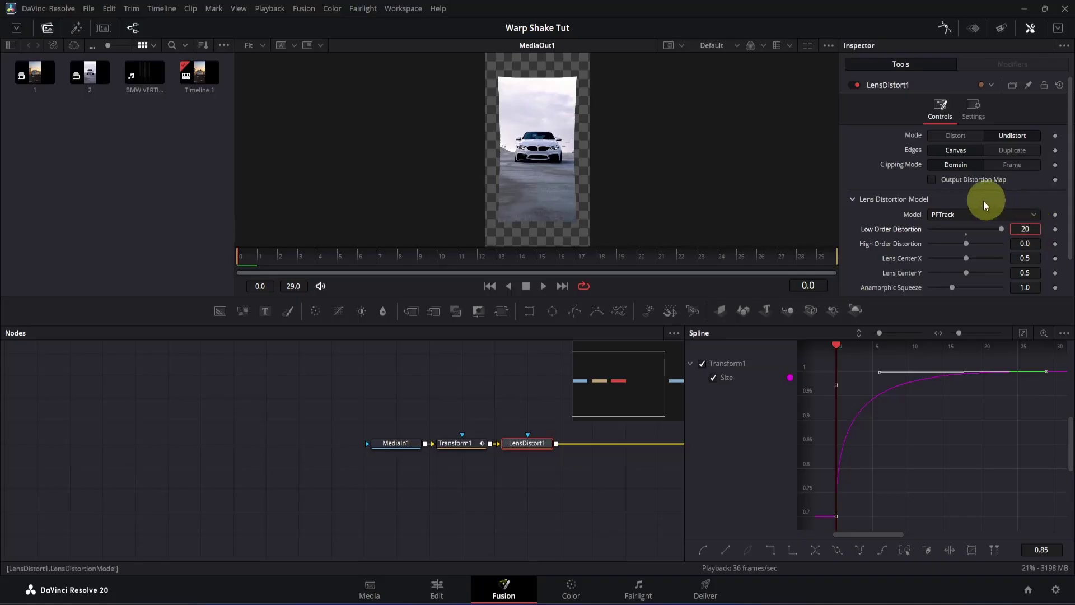
key(Return)
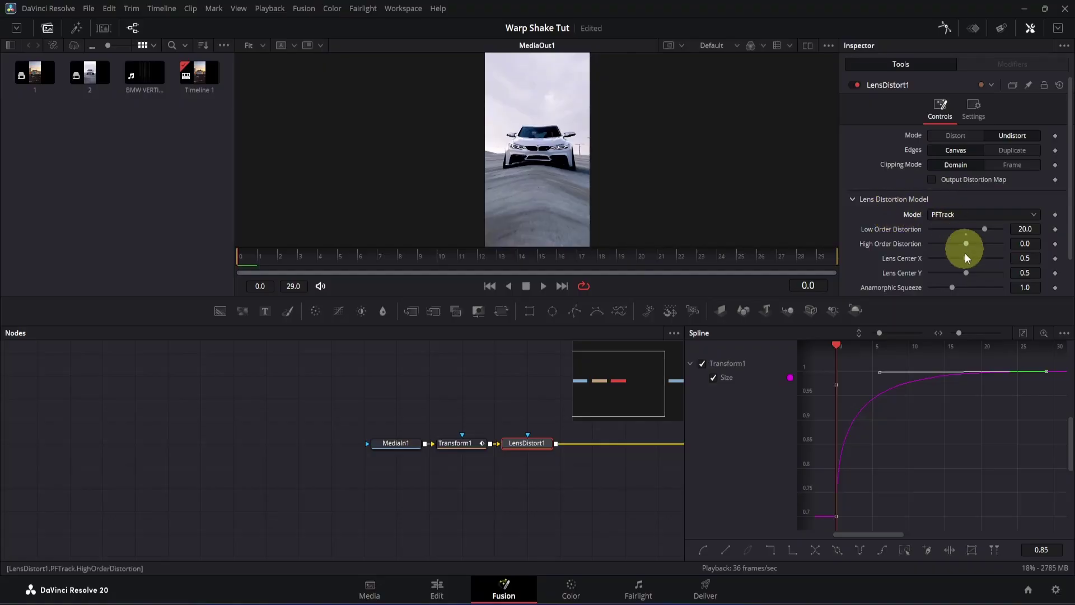
click(953, 288)
drag(954, 288, 948, 286)
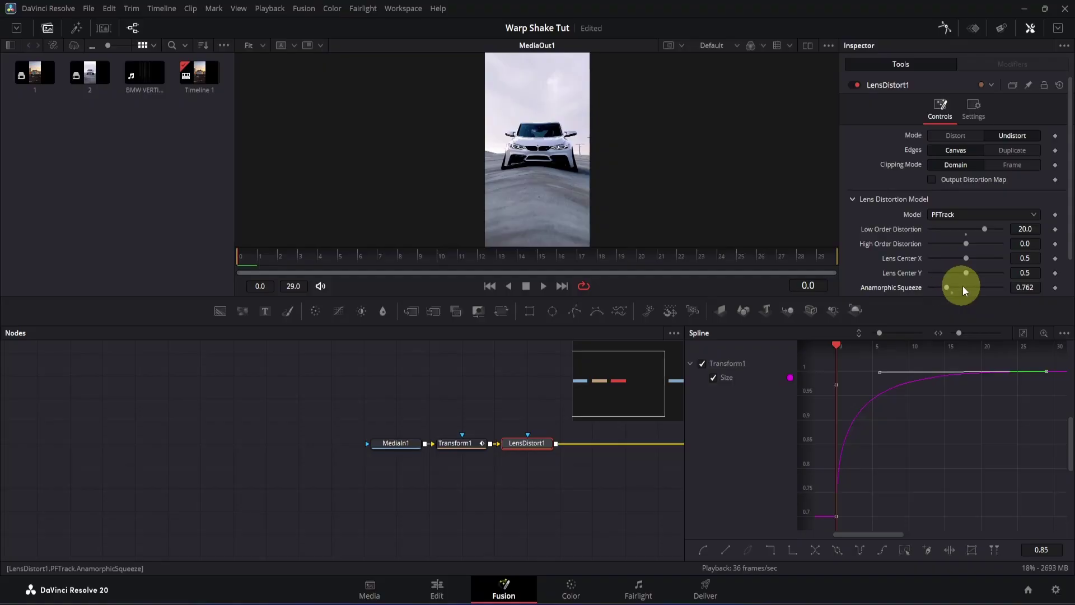
- Keyframe Low Order Distortion and Anamorphic Squeeze at frame 0, set them to 0 and 1 at frame 29, and save
click(1055, 229)
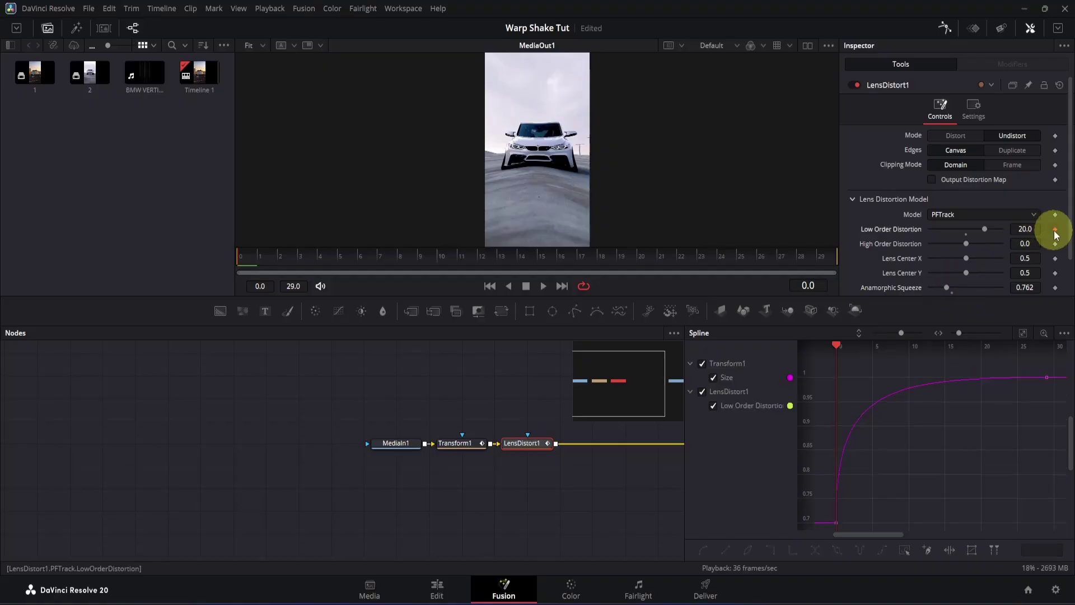
click(1055, 287)
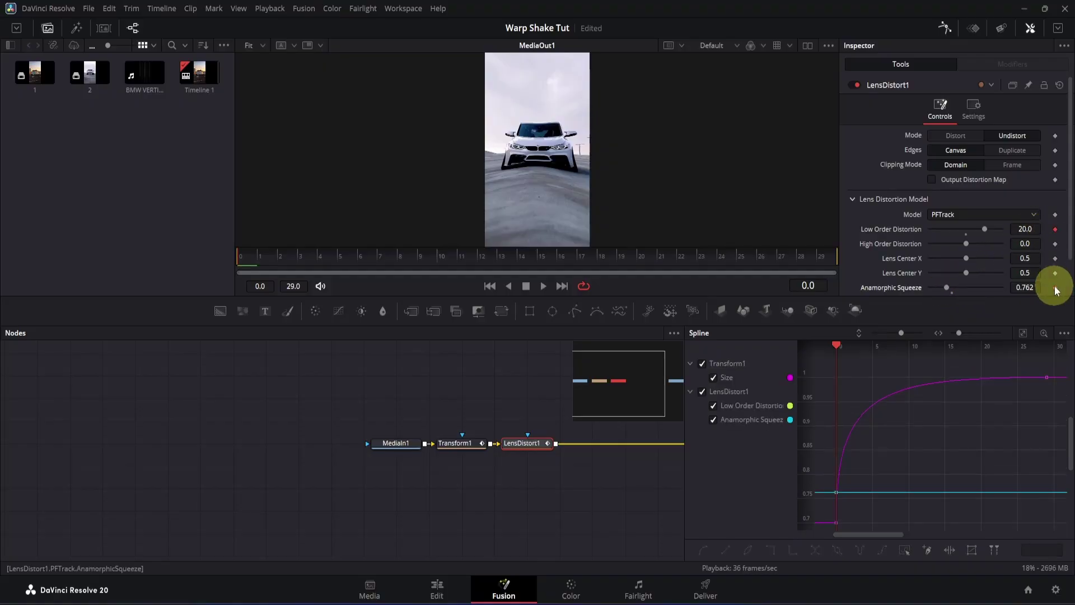
click(837, 259)
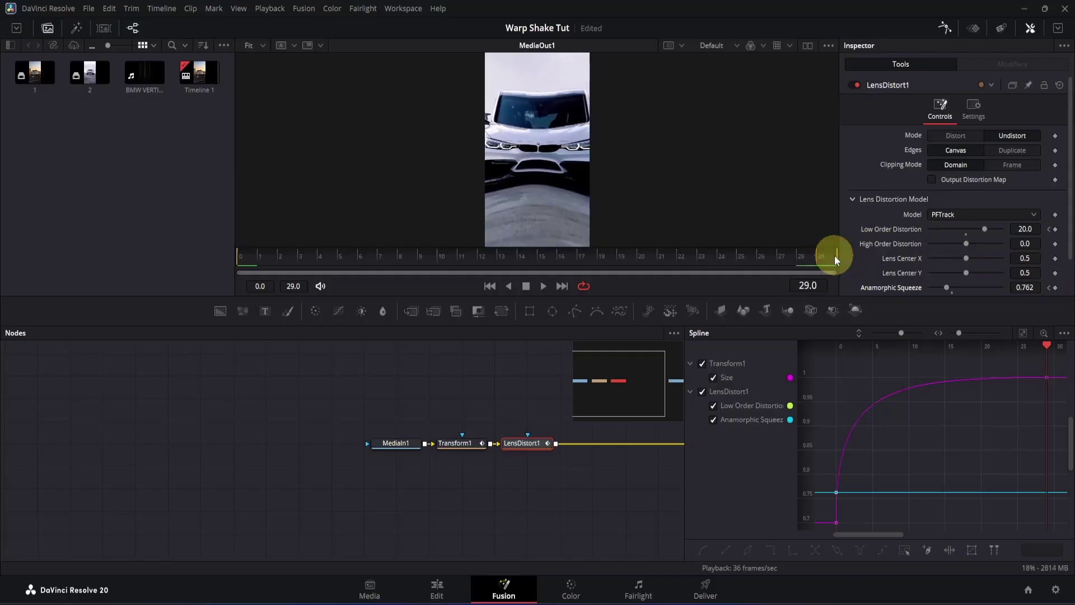
click(1035, 229)
text(0)
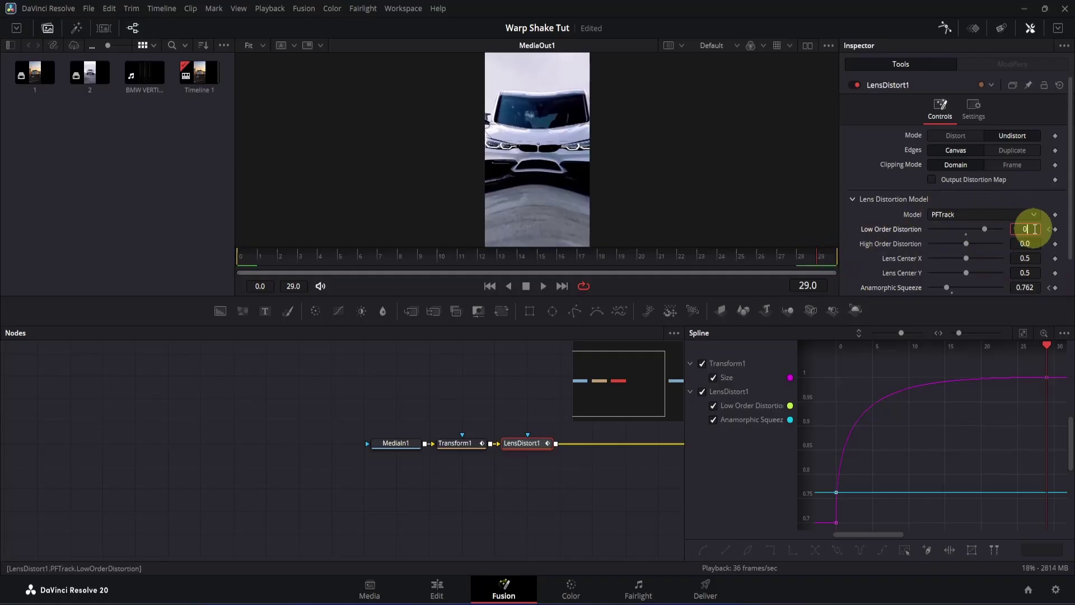
click(1038, 286)
text(1)
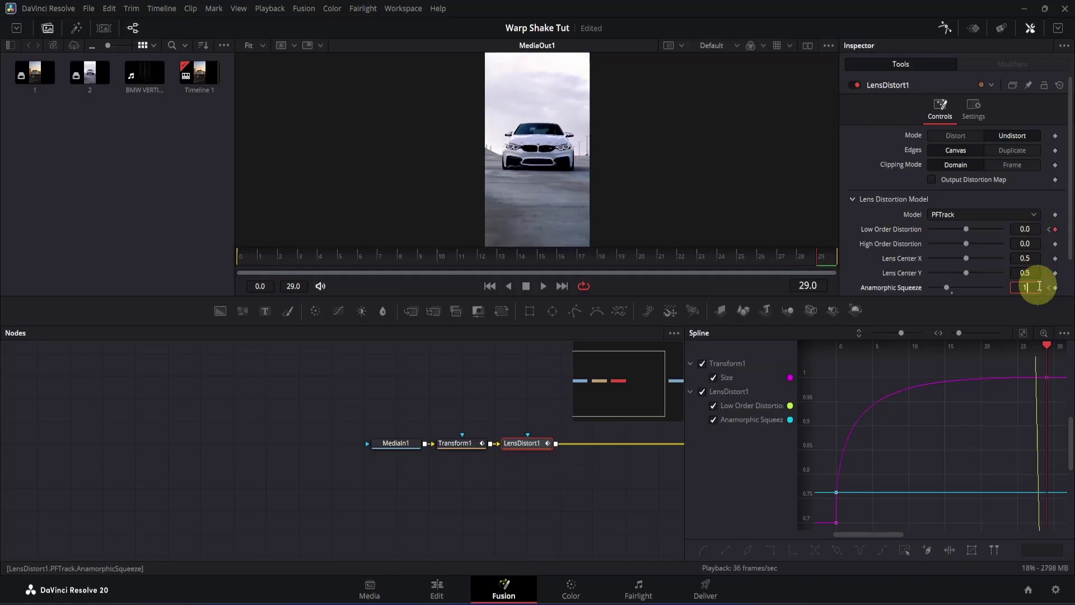
key(Return)
key(ctrl+s)
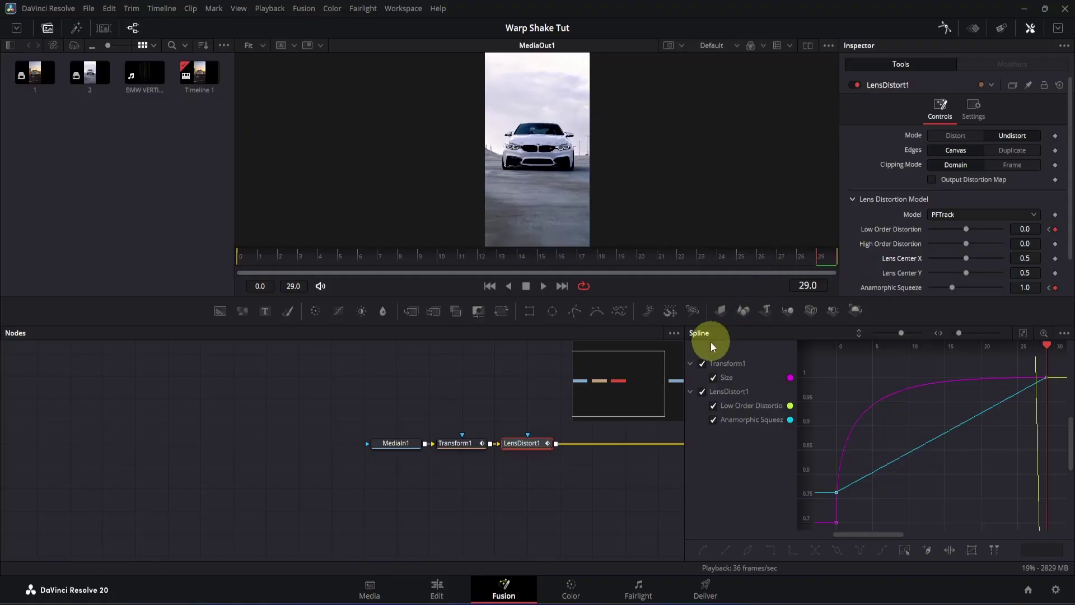
- Smooth the Anamorphic Squeeze keyframes and shape the curve into a steep ease-out
click(703, 364)
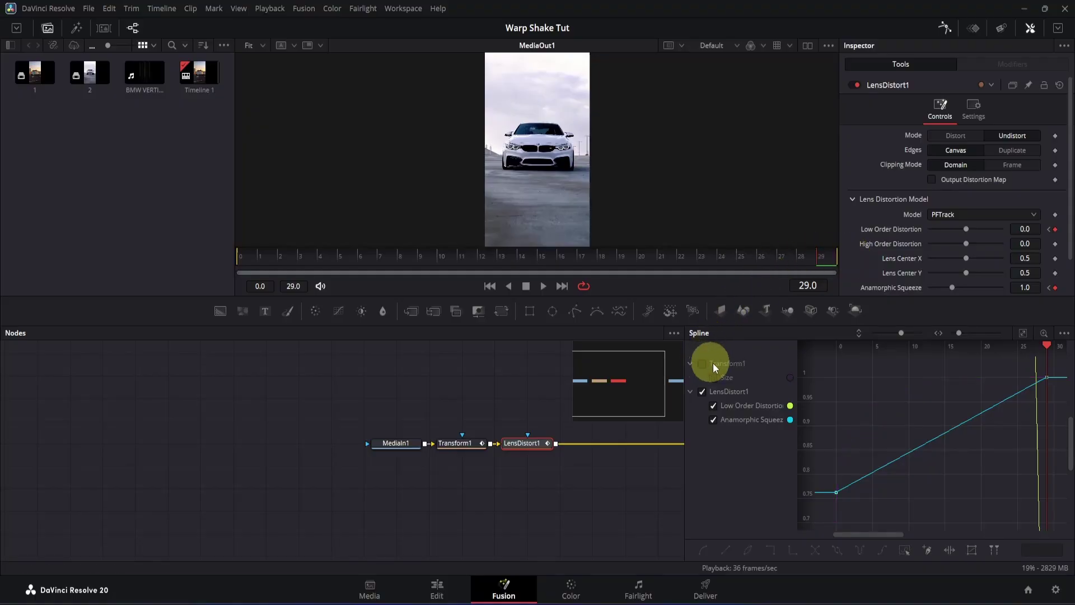
click(713, 405)
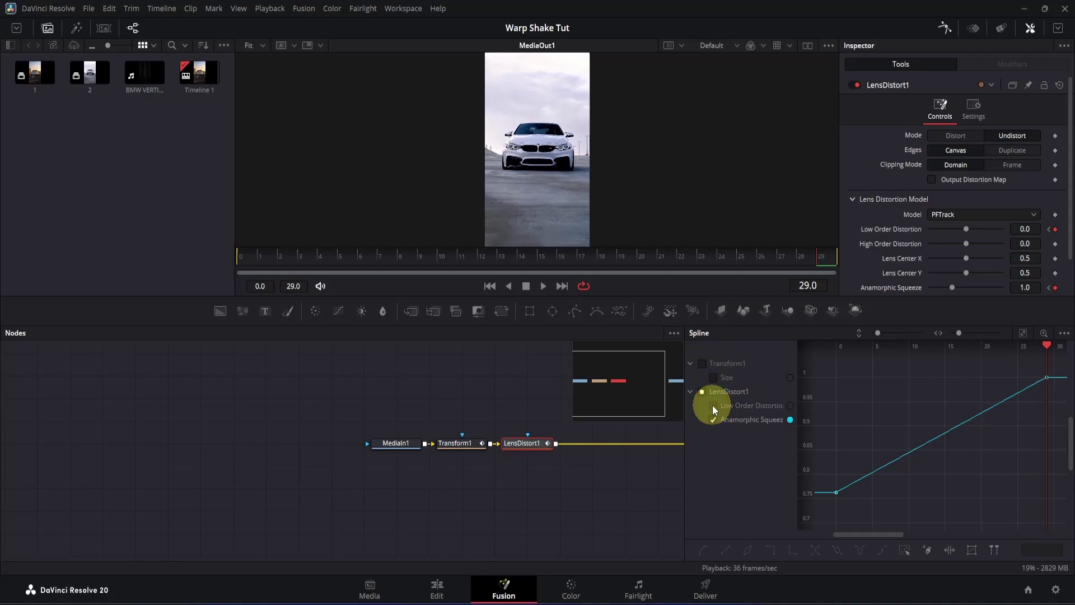
click(1023, 333)
drag(1057, 364, 824, 546)
click(824, 541)
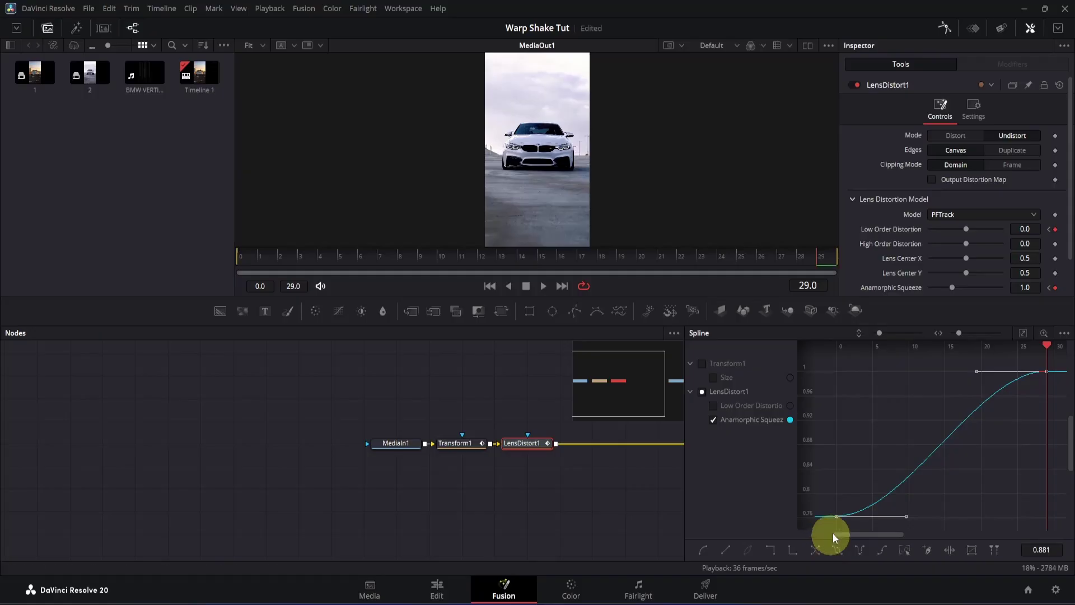
click(905, 516)
drag(905, 517, 835, 377)
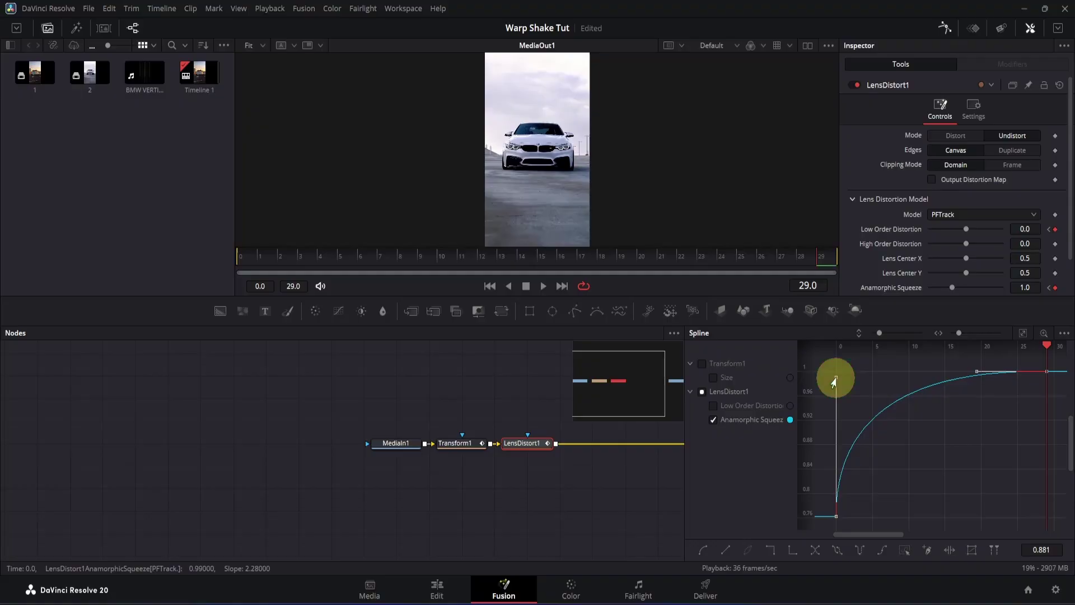
drag(976, 367, 841, 374)
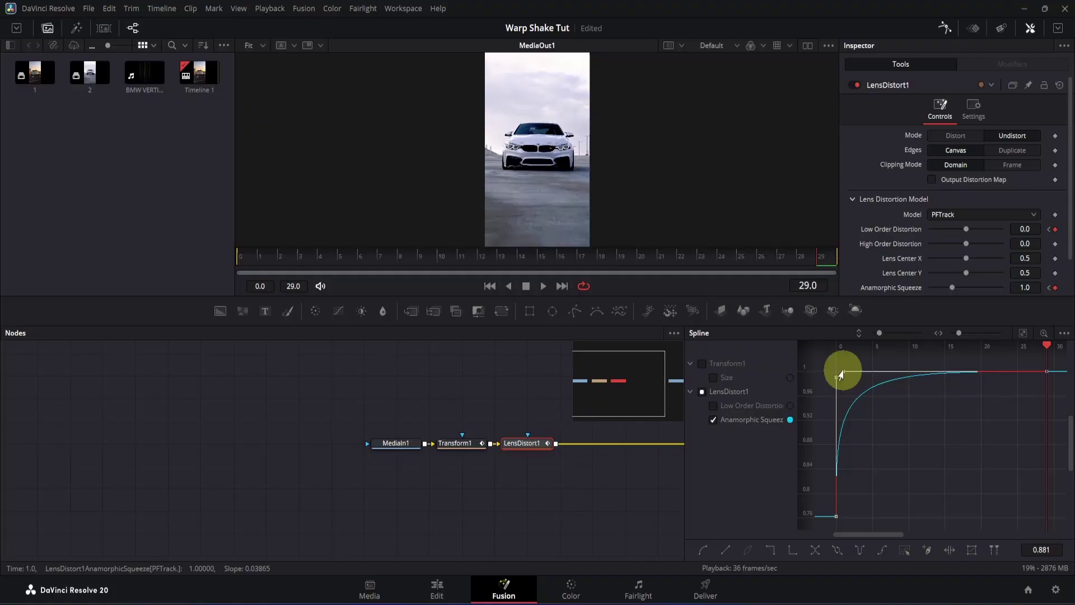
drag(841, 374, 842, 372)
- Smooth the Low Order Distortion keyframes and shape that curve into a steep ease-out too
click(724, 394)
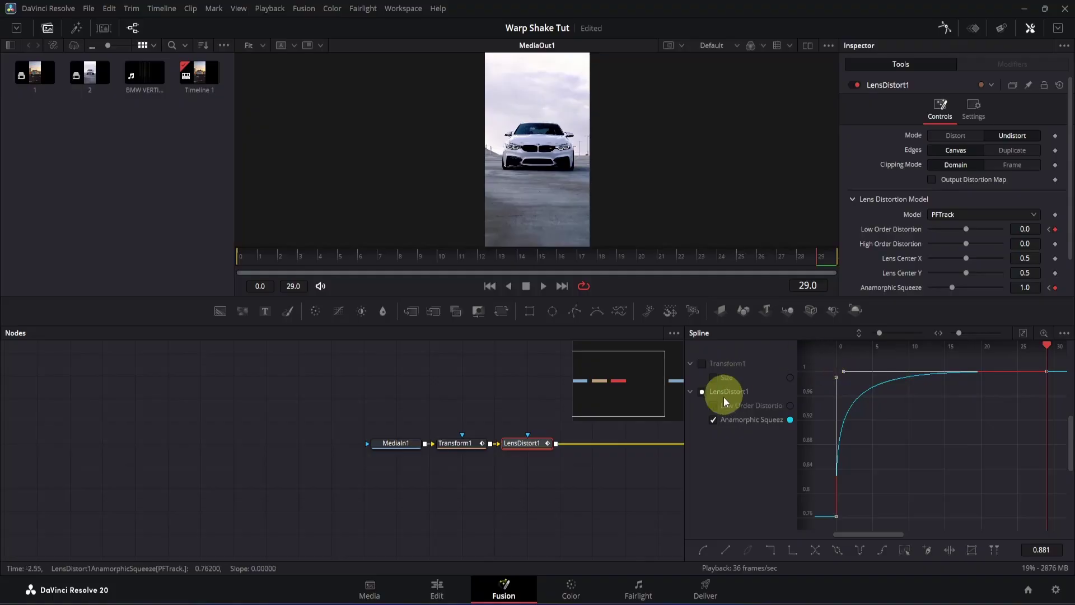
click(714, 419)
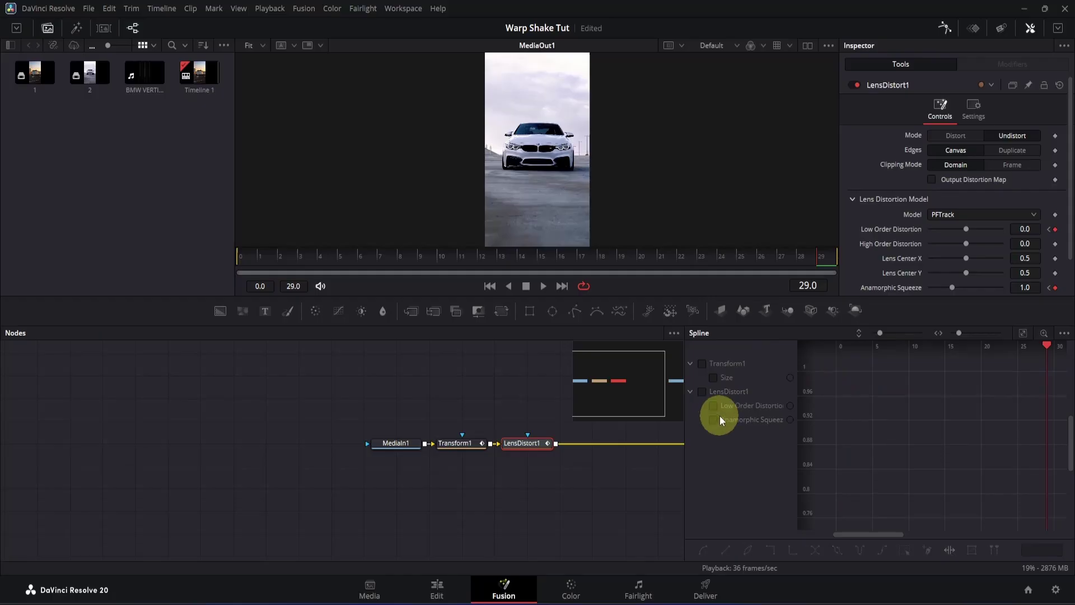
click(714, 405)
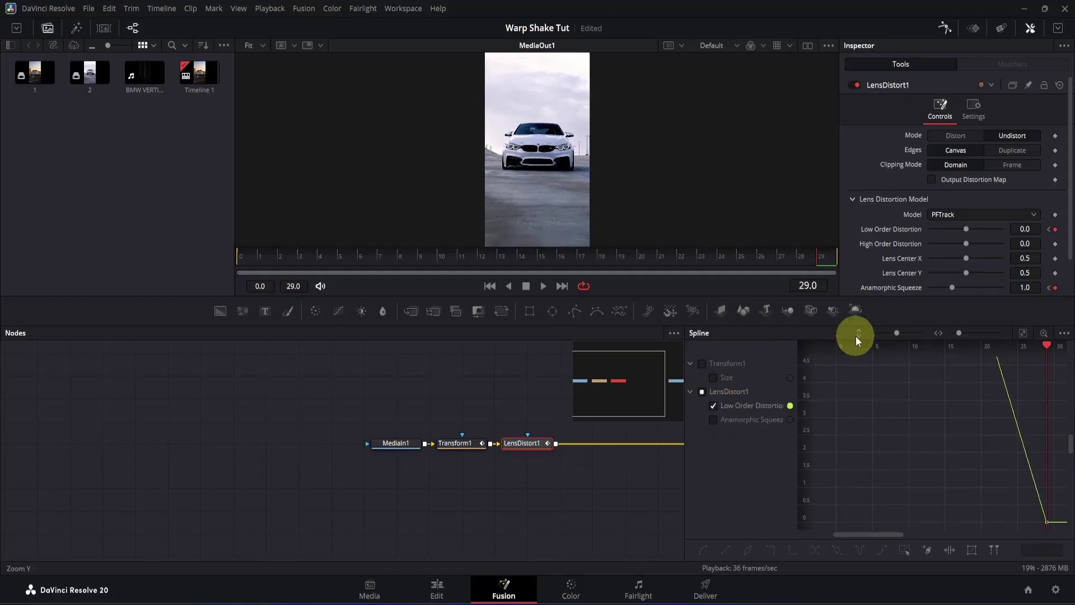
click(1023, 334)
drag(861, 378, 1067, 569)
key(s)
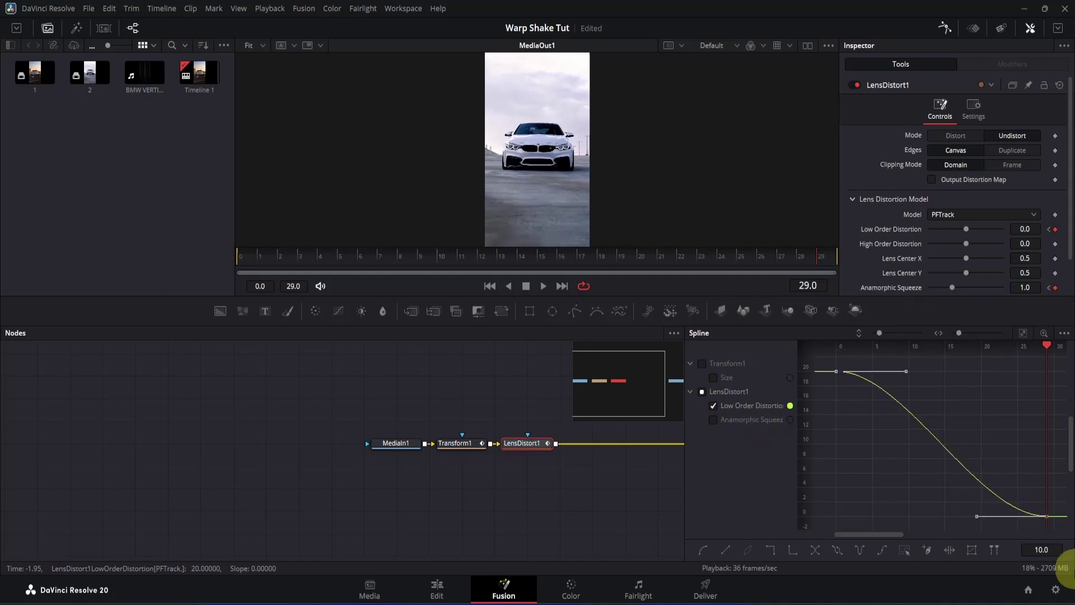
drag(906, 372, 835, 513)
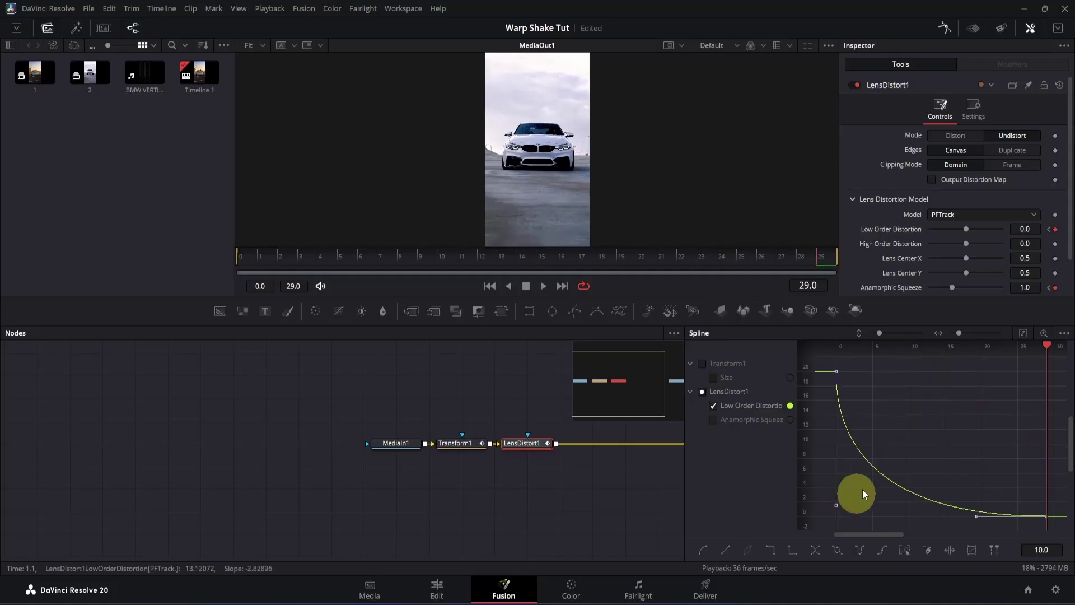
drag(979, 513, 842, 515)
- Play the lens warp animation from the start to preview it, then rewind to frame 0
drag(761, 258, 223, 273)
click(505, 381)
key(space)
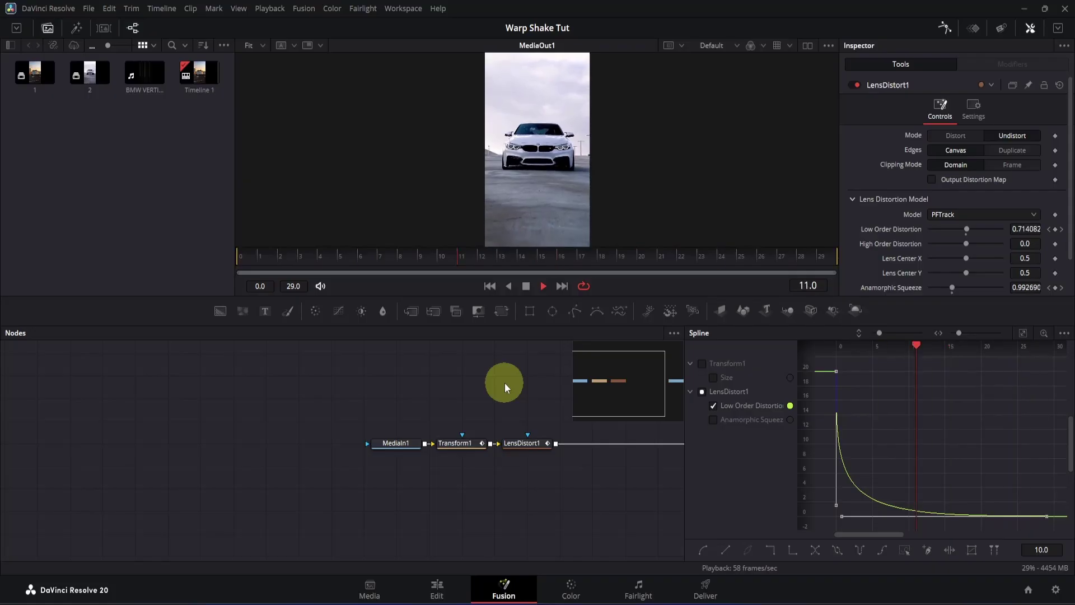
key(space)
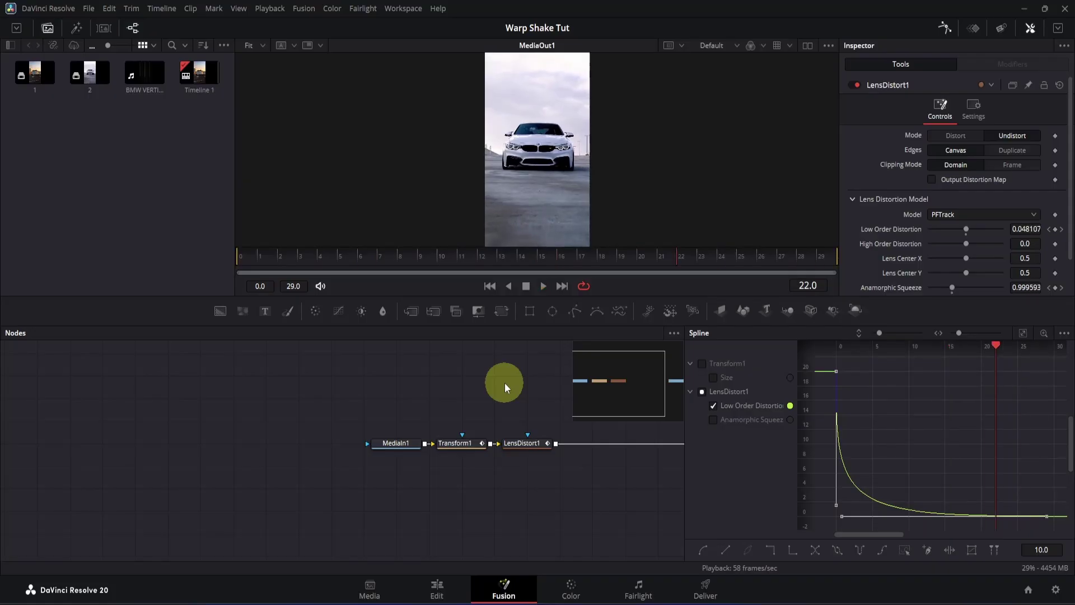
drag(479, 259, 233, 256)
- Set Transform1 edges to Mirror and keyframe Center with the image slightly lower at frame 0
click(458, 442)
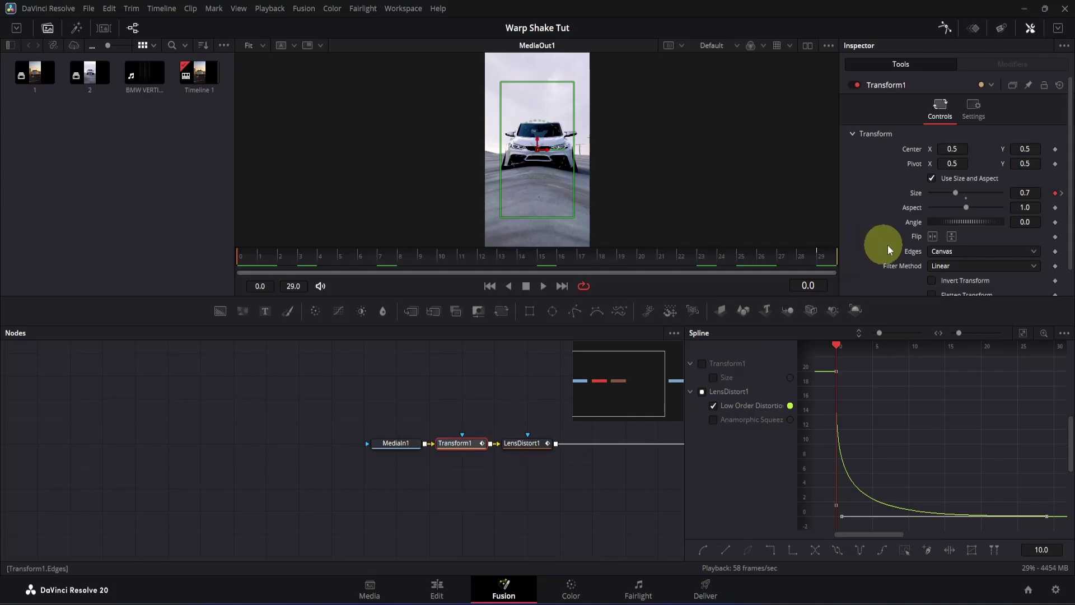
click(935, 251)
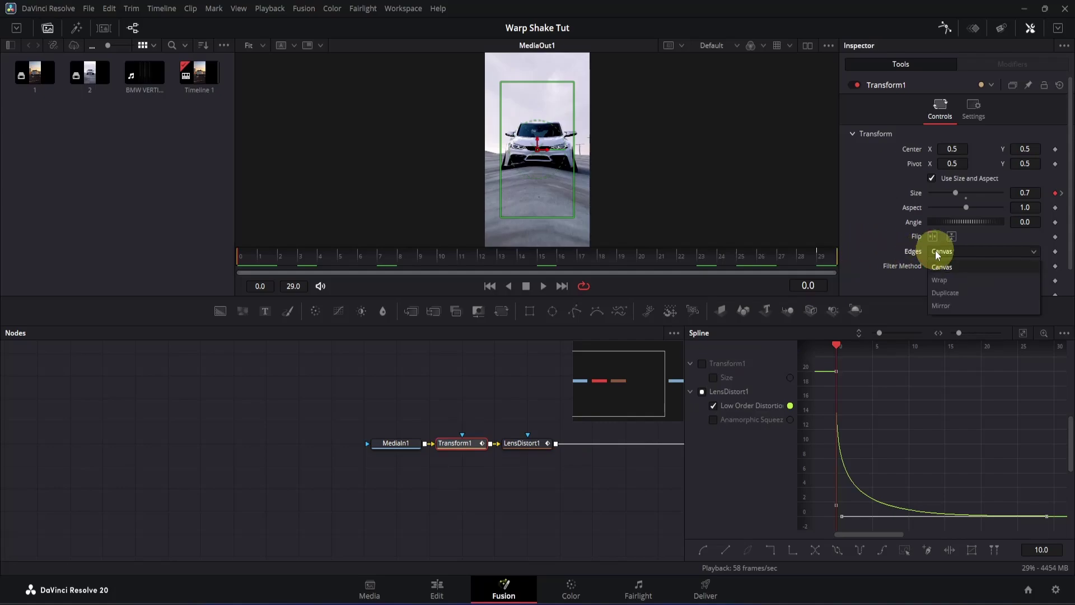
click(950, 305)
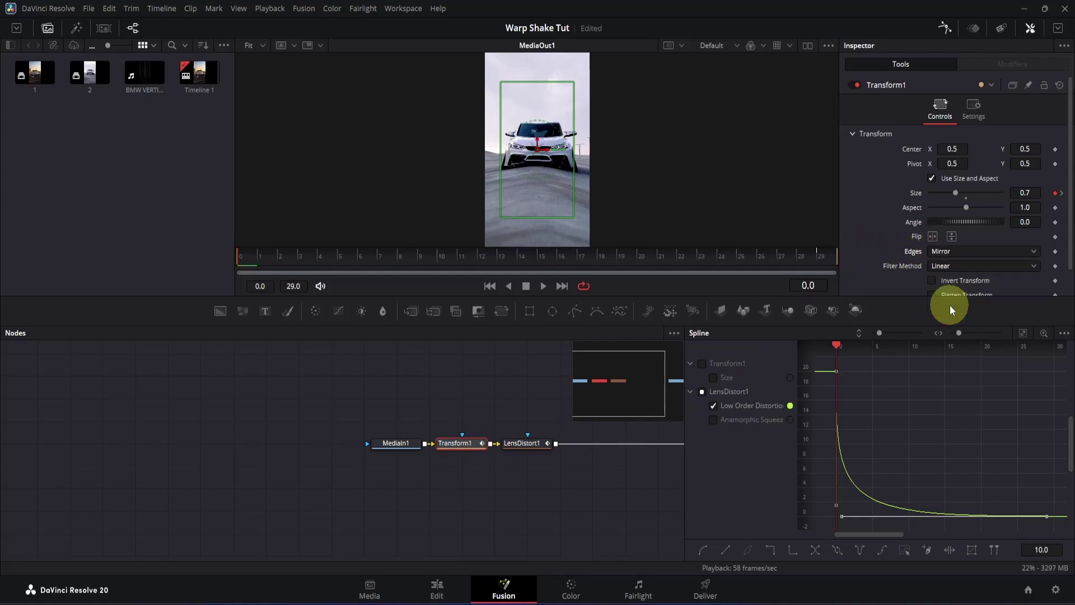
click(1055, 149)
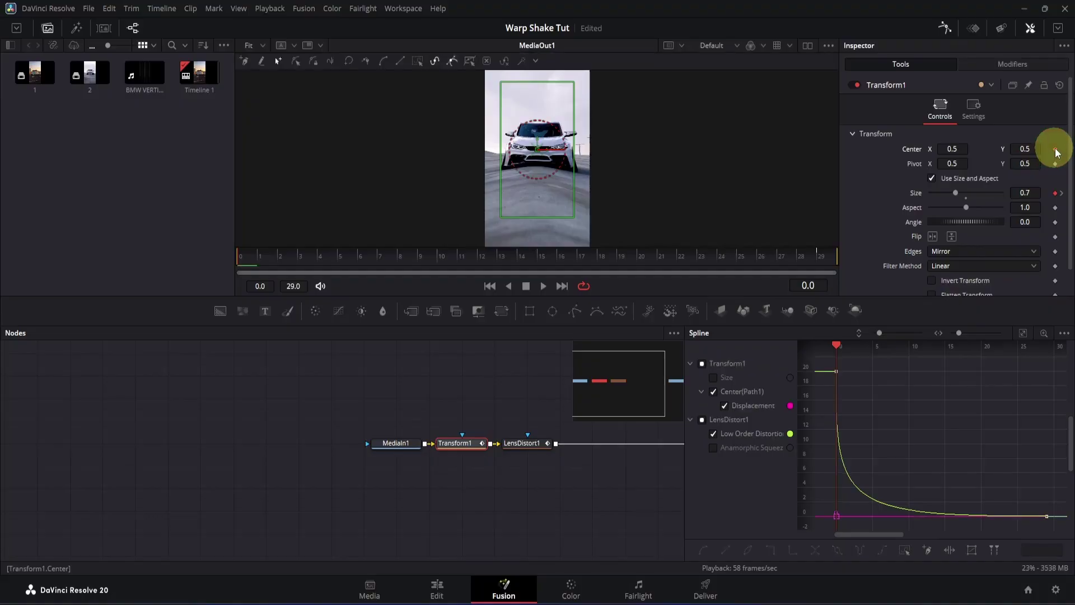
drag(1039, 148, 1029, 149)
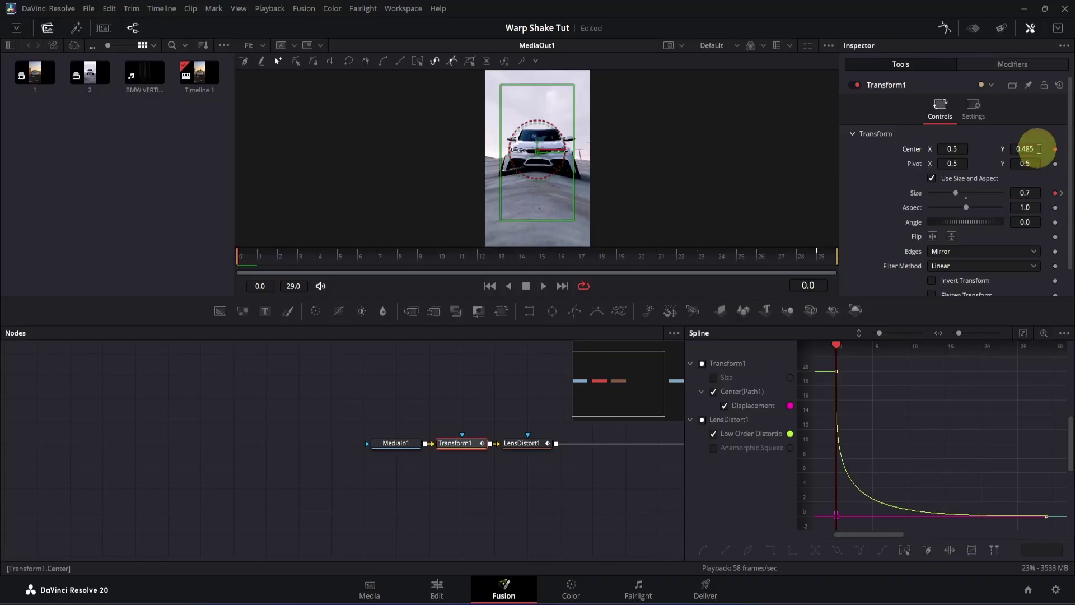
- Nudge Center Y up at frame 10 and back down to 0.51 at frame 20
click(436, 255)
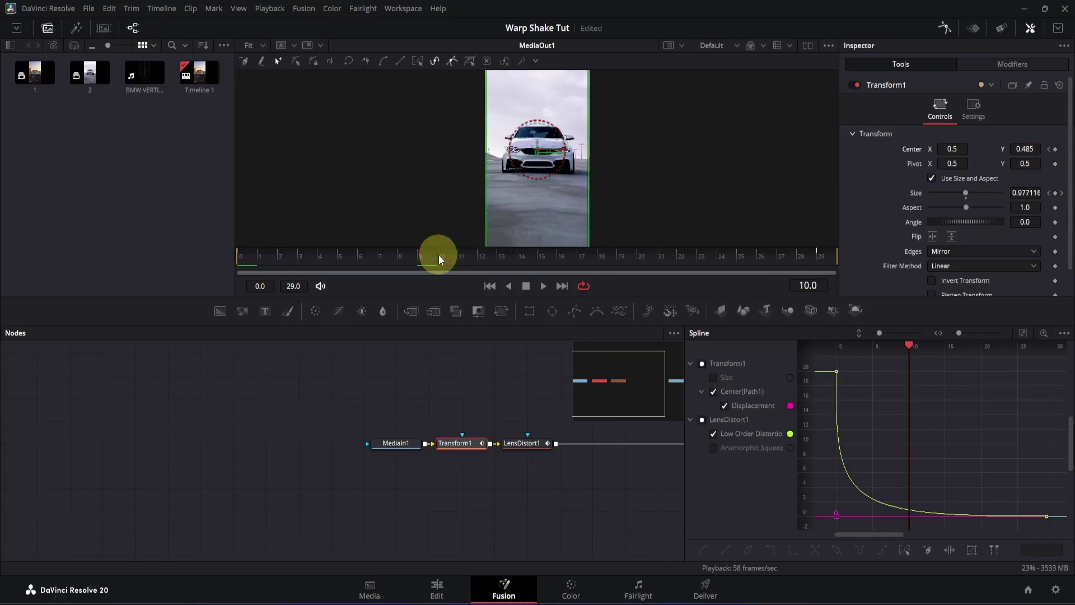
click(1037, 149)
drag(1037, 149, 1056, 149)
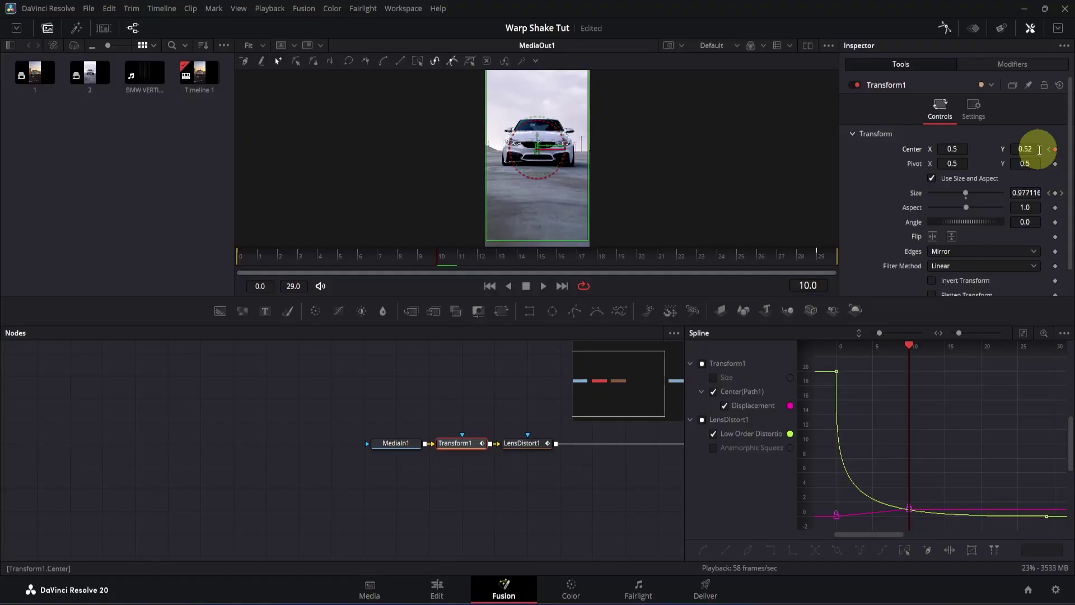
click(637, 257)
drag(637, 257, 640, 257)
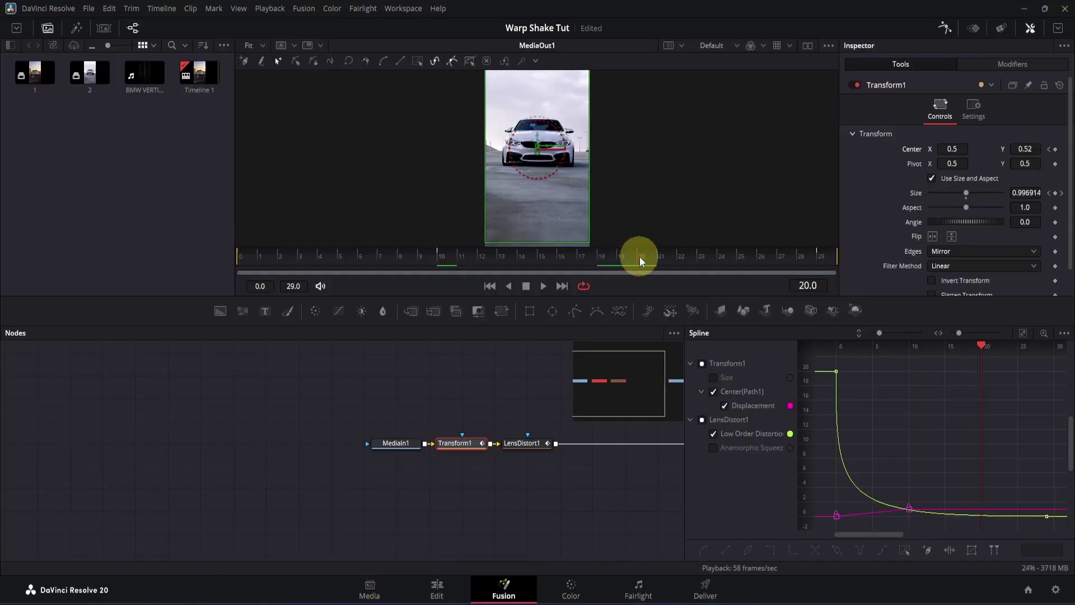
click(1032, 149)
mouse_move(1034, 151)
mouse_down()
mouse_move(1023, 149)
mouse_move(1035, 149)
mouse_up()
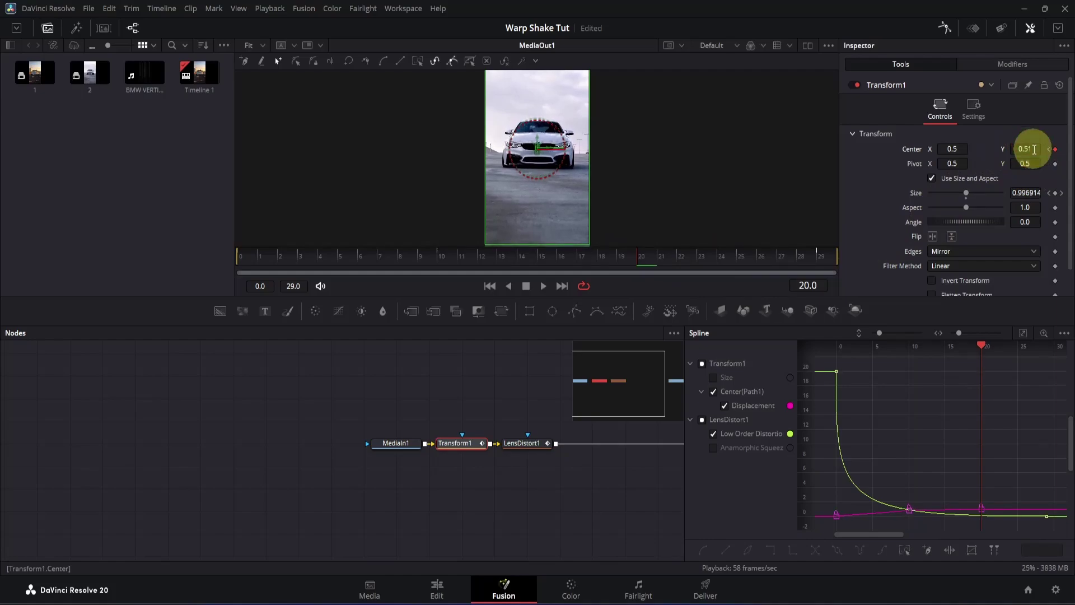
- Set Center Y to 0.5 at frame 29, then rewind to frame 0
click(832, 258)
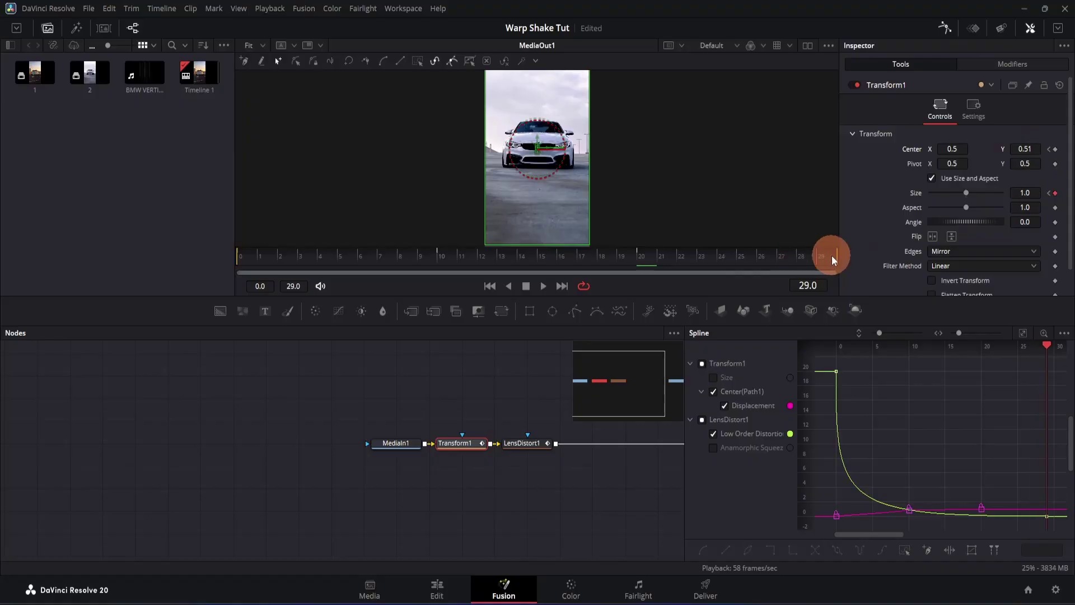
click(1029, 149)
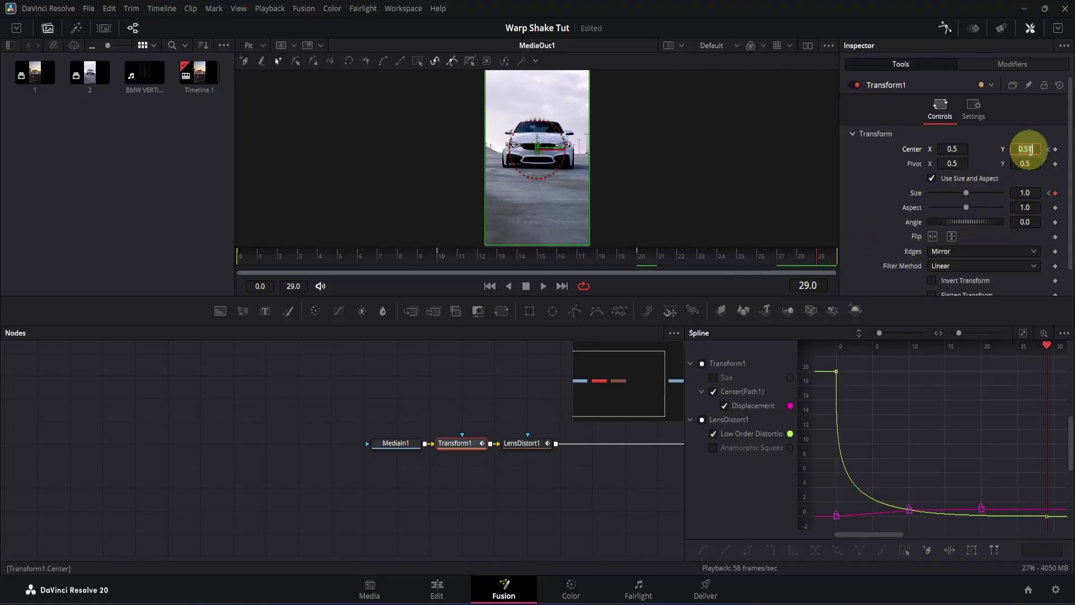
key(BackSpace)
key(BackSpace)
key(BackSpace)
key(BackSpace)
text(.5)
click(879, 178)
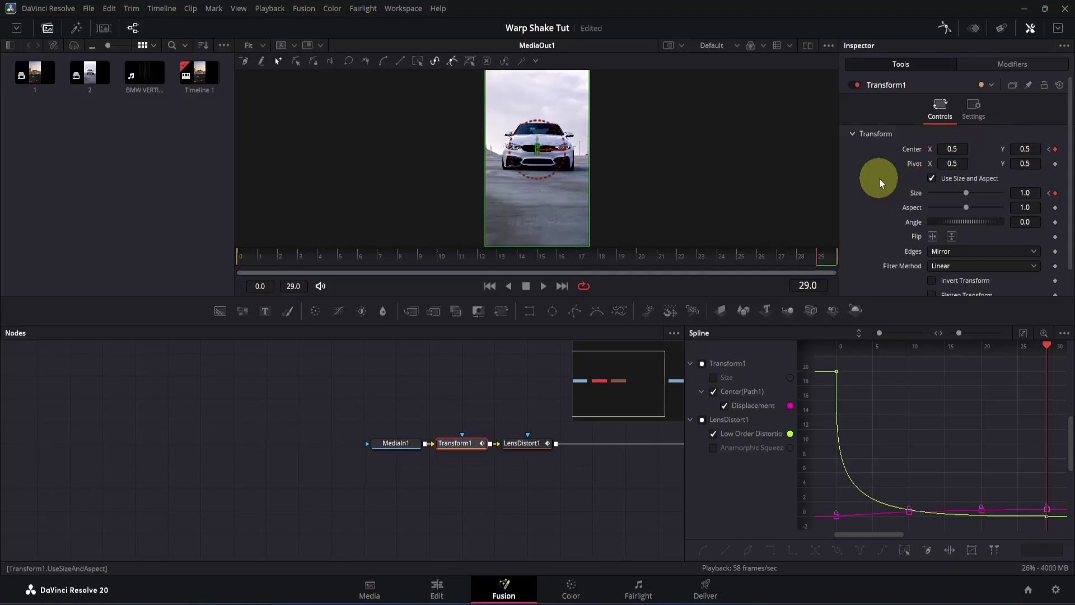
drag(533, 256, 238, 270)
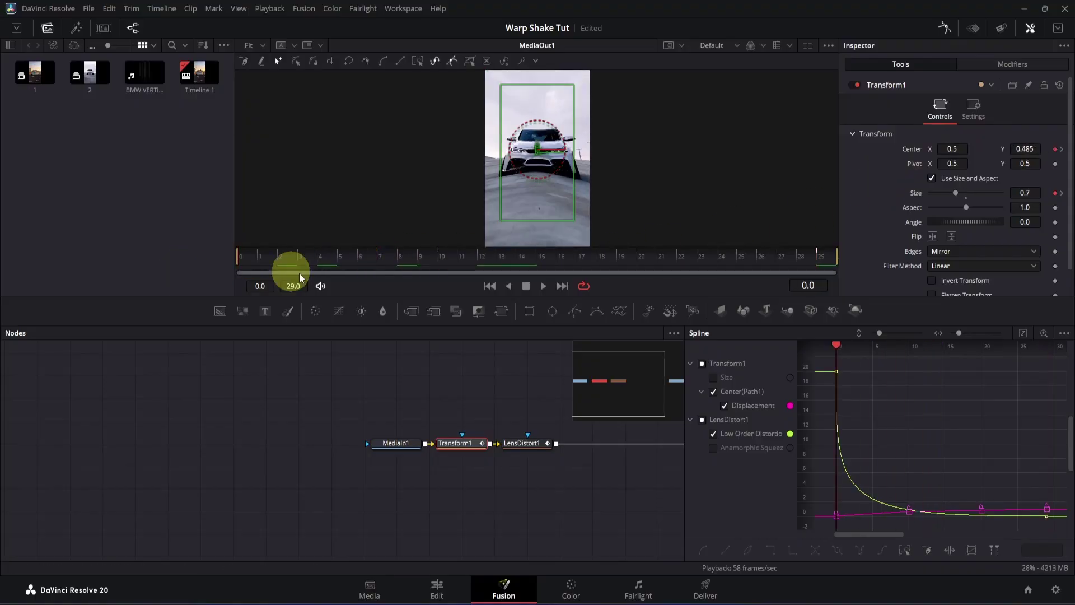
- Play the composition with Transform1 deselected to preview the animation
click(469, 378)
key(space)
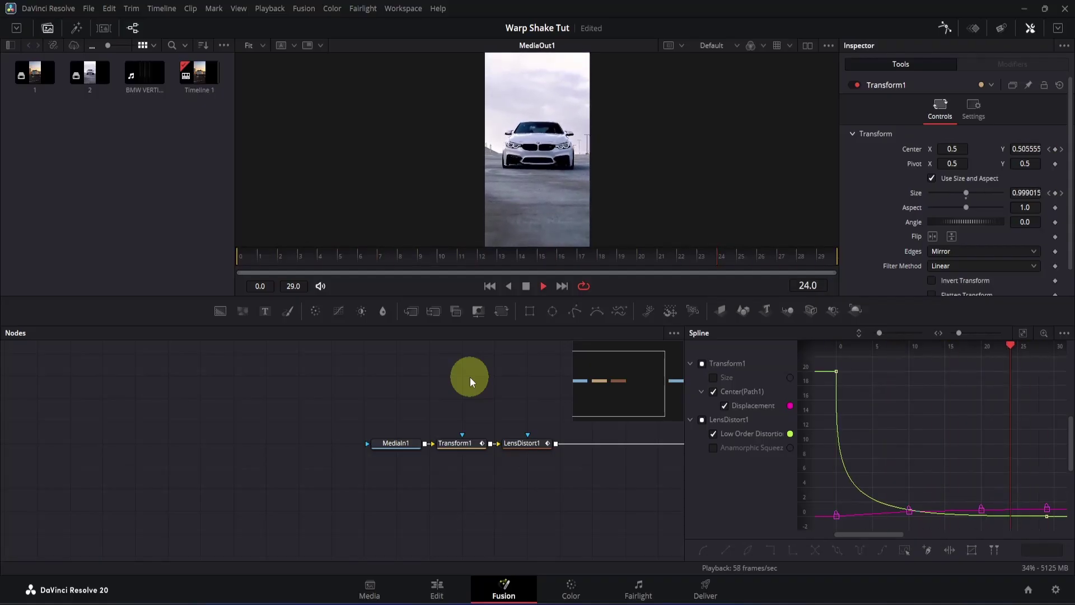
key(space)
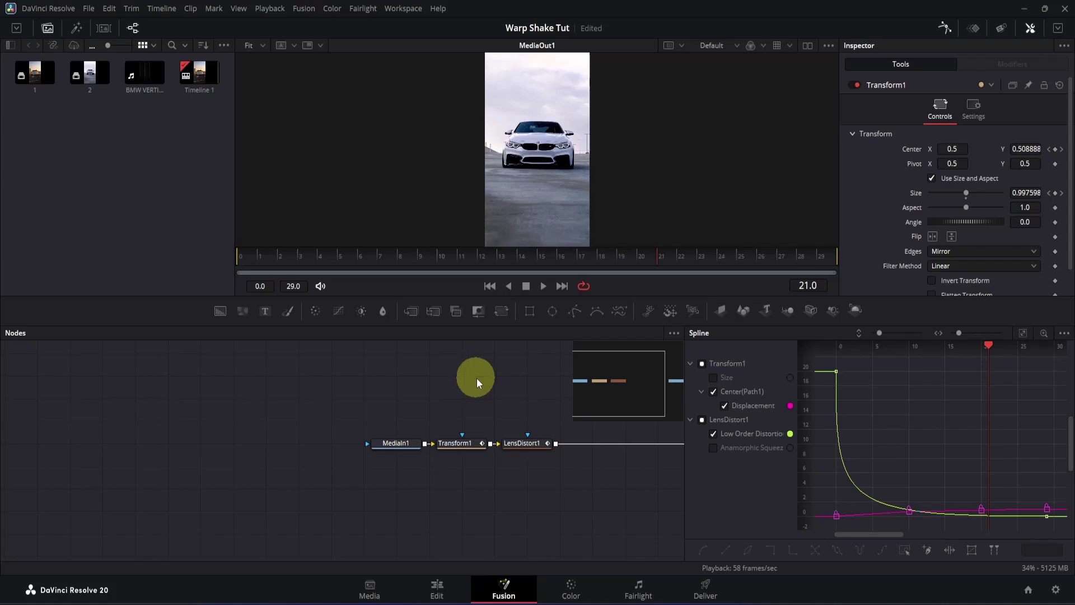
- Enable Transform1 motion blur with Quality 30 and Shutter Angle 480
click(479, 443)
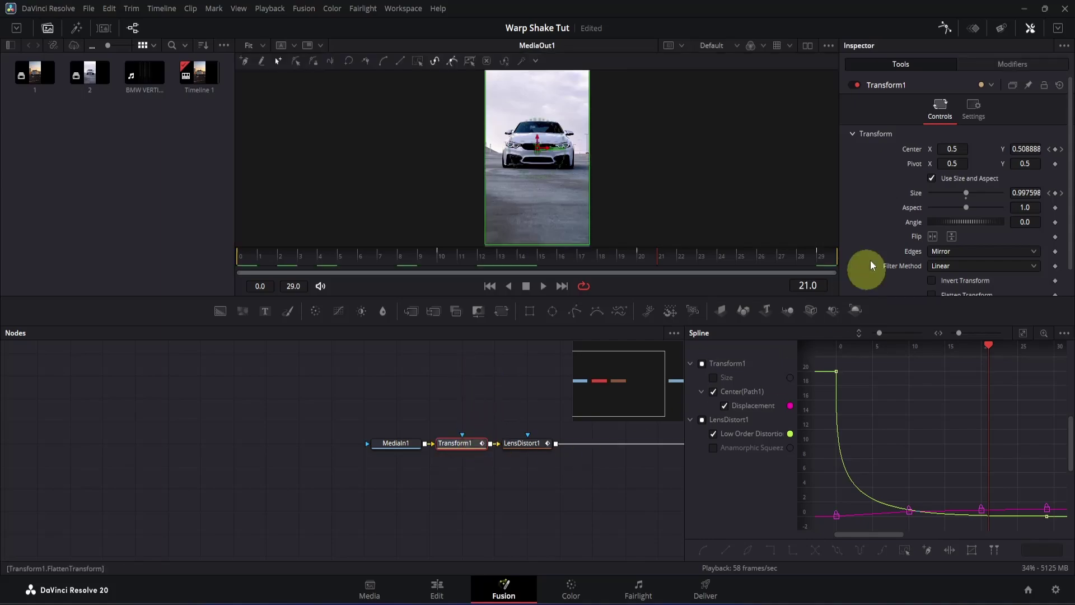
click(972, 112)
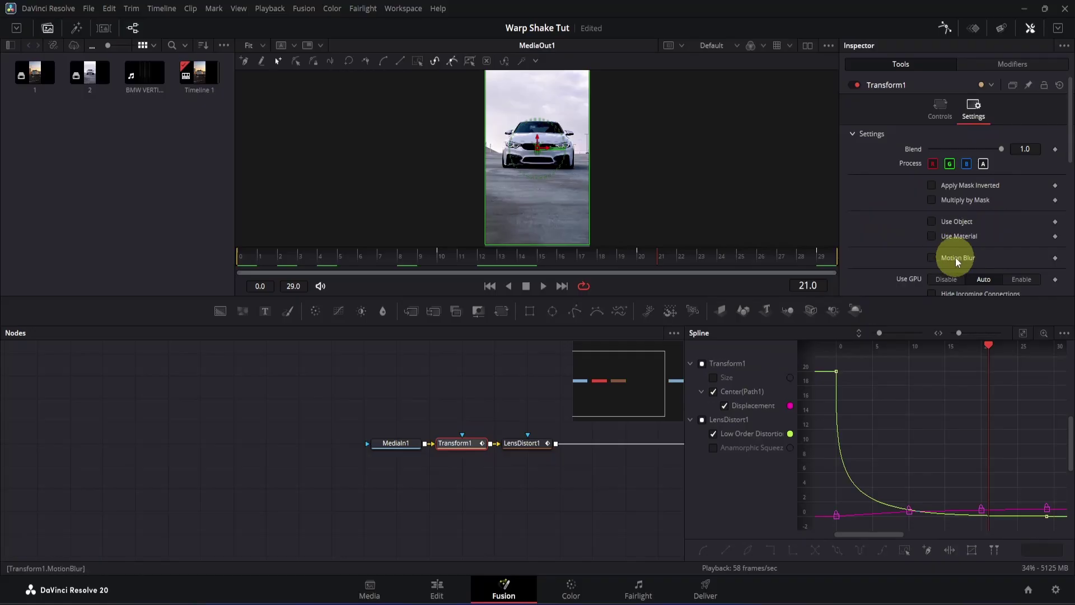
click(933, 257)
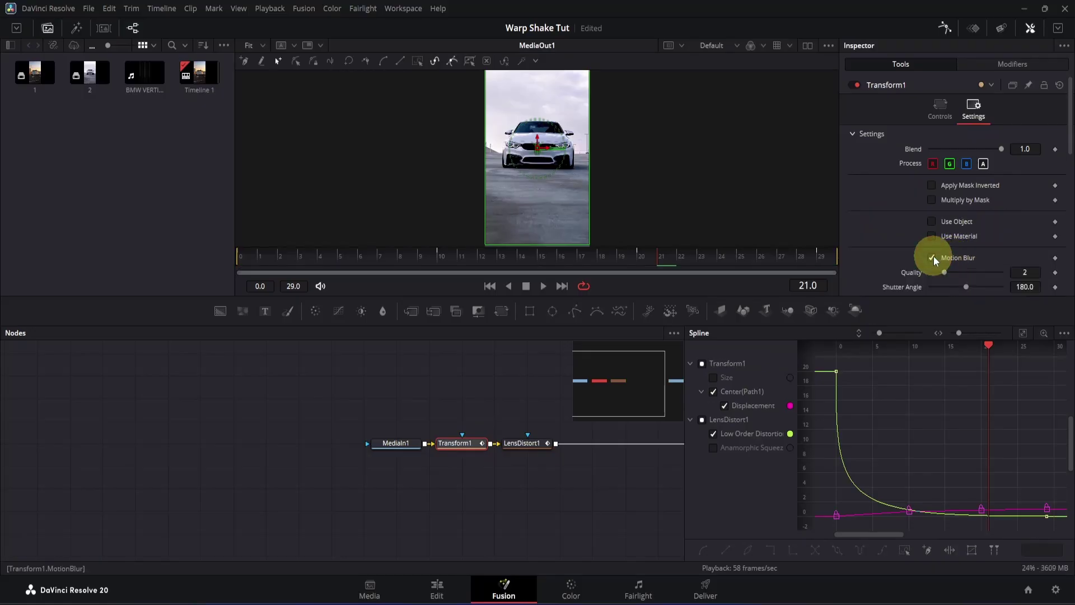
click(1039, 272)
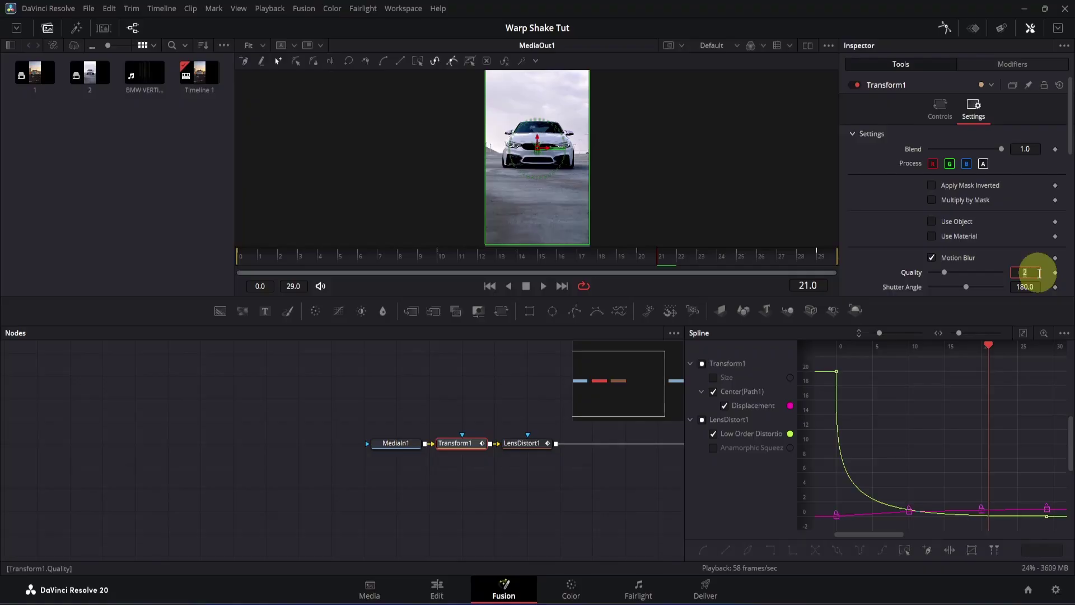
text(30)
click(1037, 287)
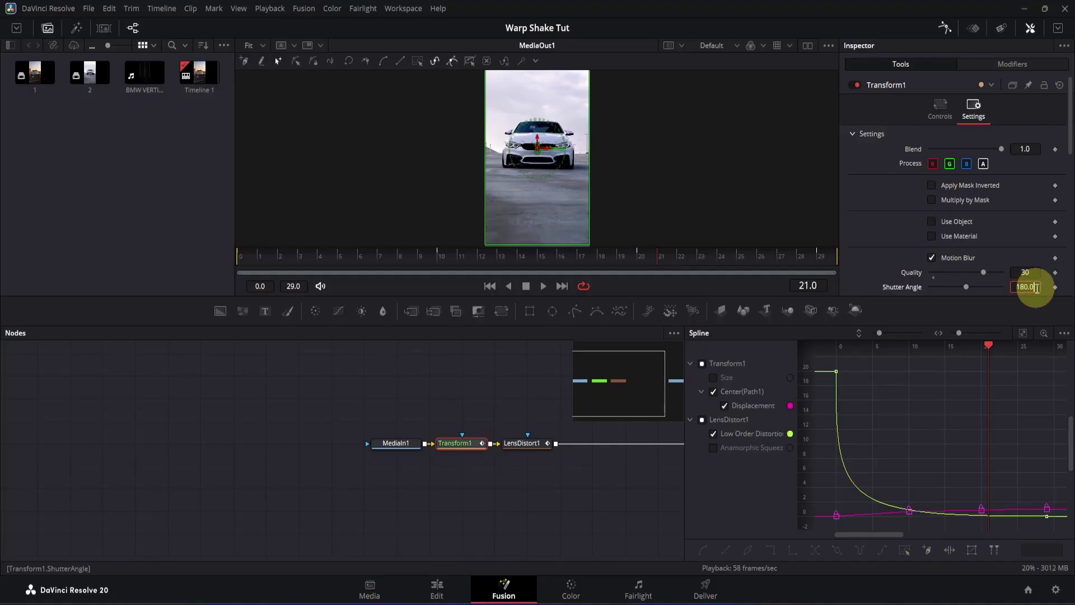
text(480)
click(877, 258)
- Set Center Bias to -1.0, preview the blur, then switch motion blur off
drag(403, 257, 226, 250)
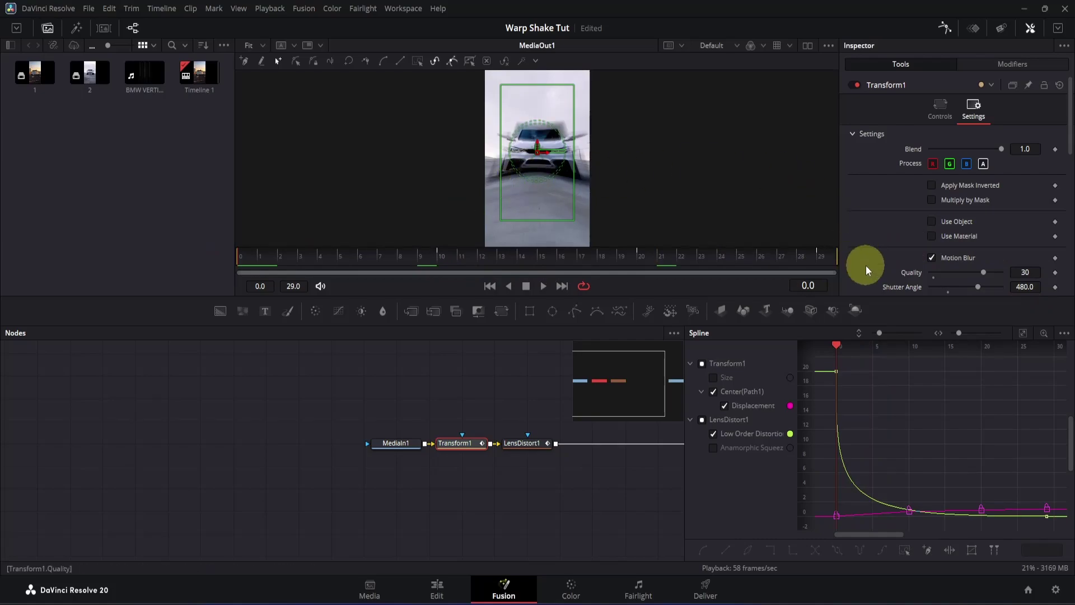
scroll(866, 266, down, 3)
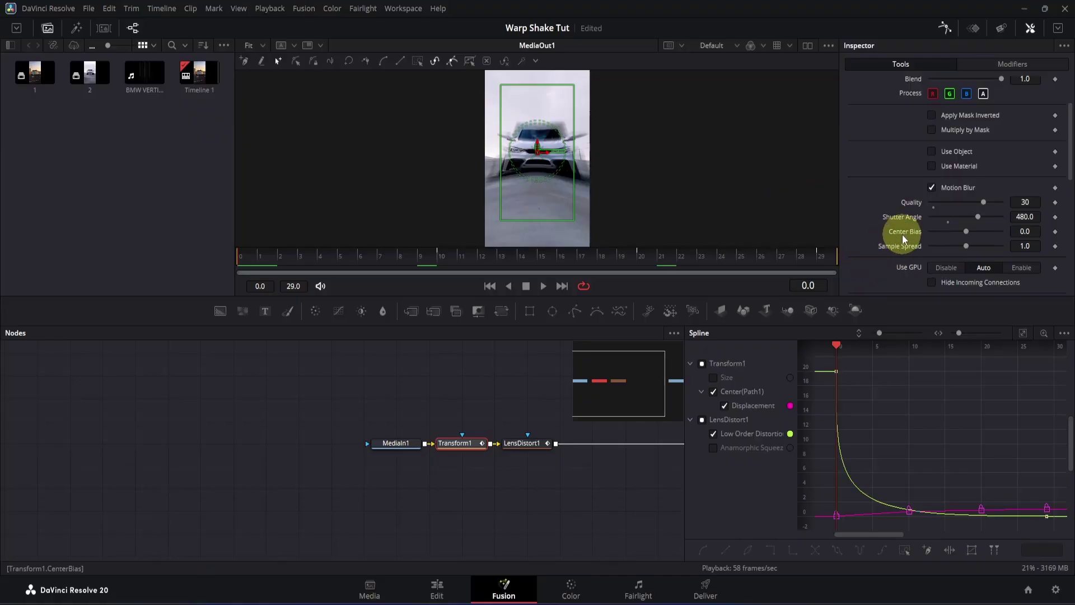
drag(966, 229, 916, 229)
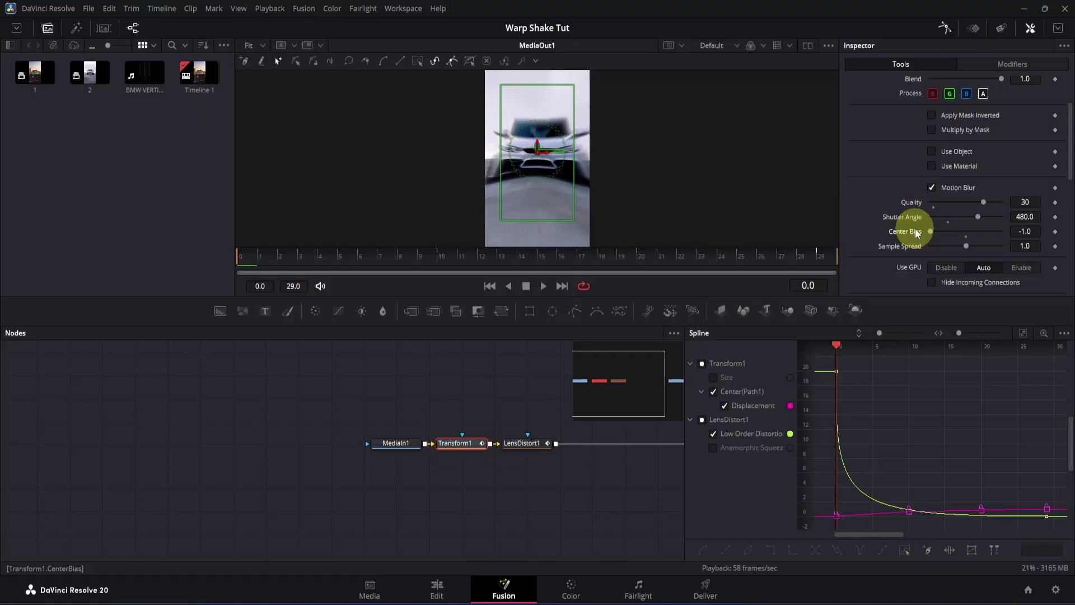
drag(917, 234, 917, 234)
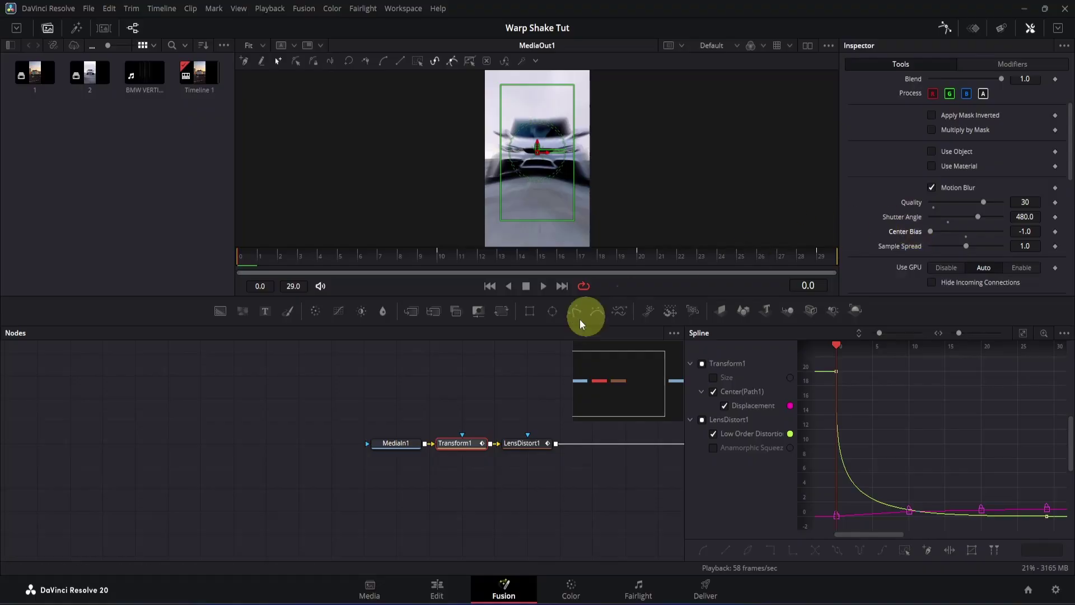
click(506, 359)
key(space)
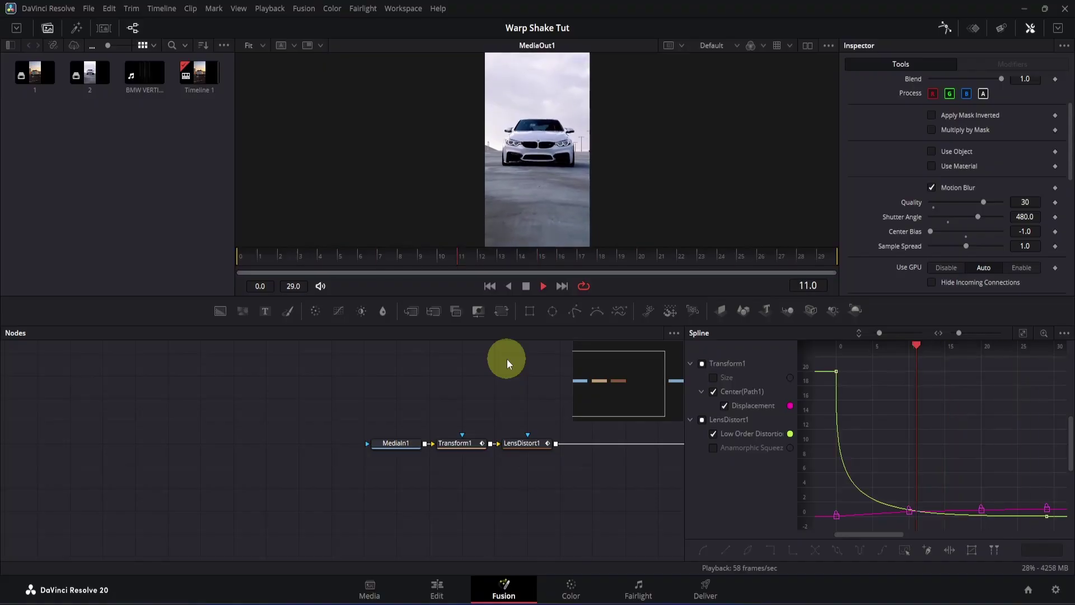
key(space)
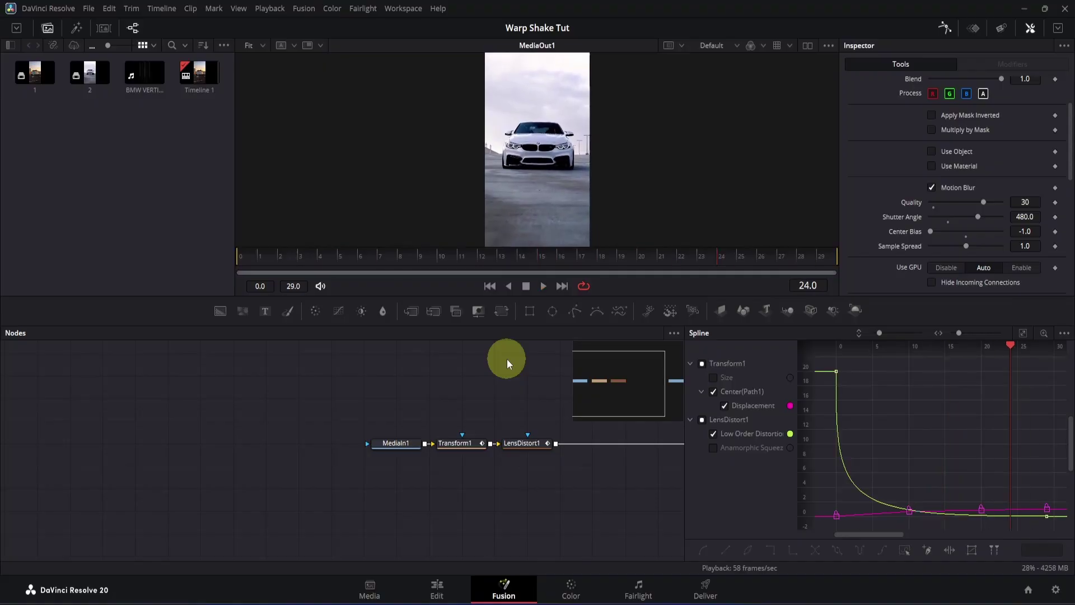
click(930, 189)
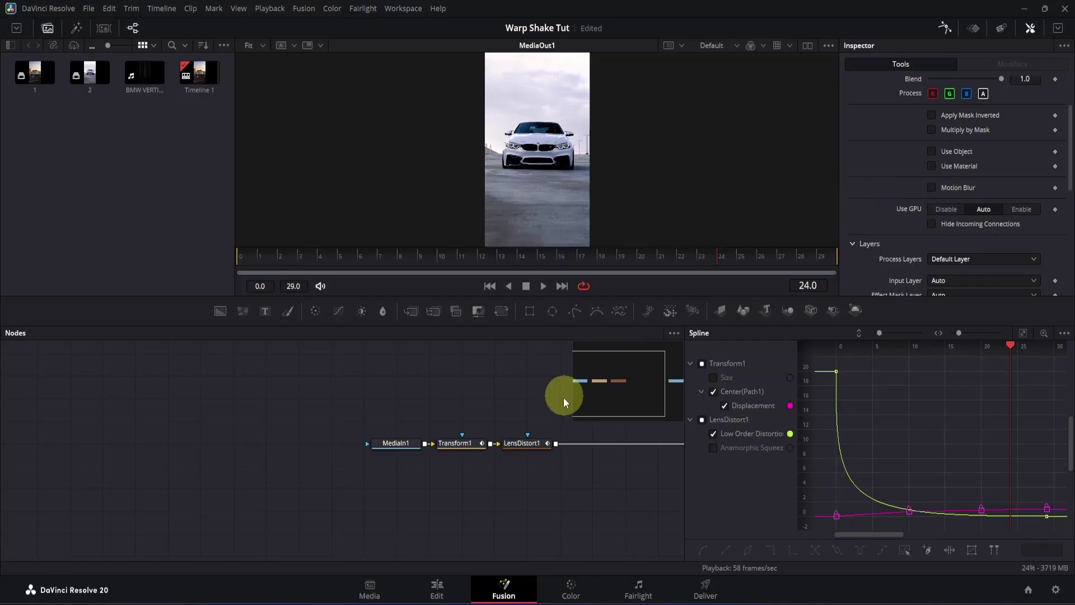
click(533, 443)
key(shift+space)
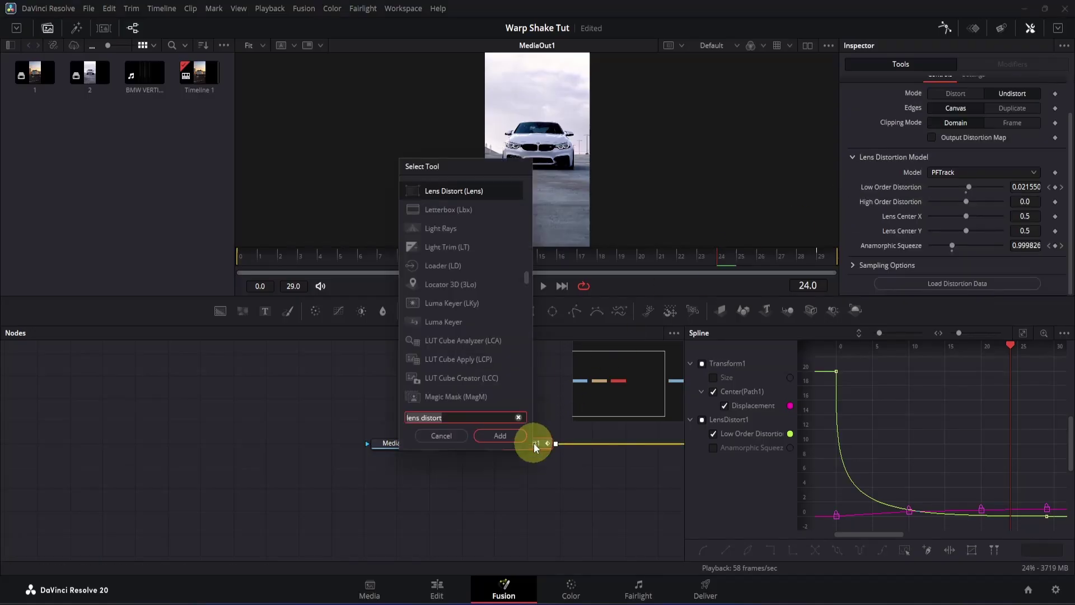
text(optical flow)
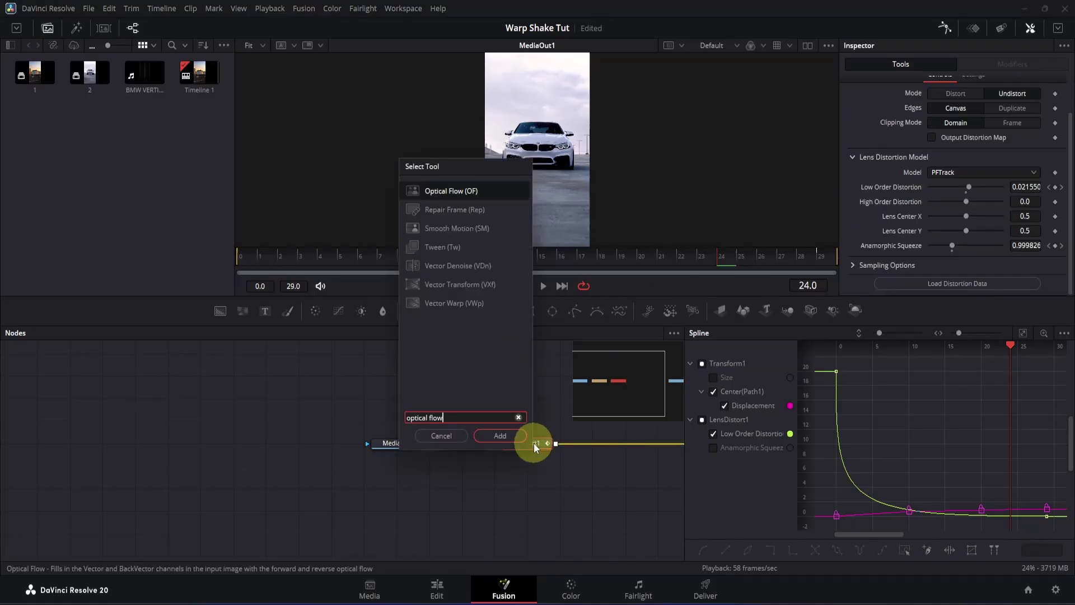
key(Return)
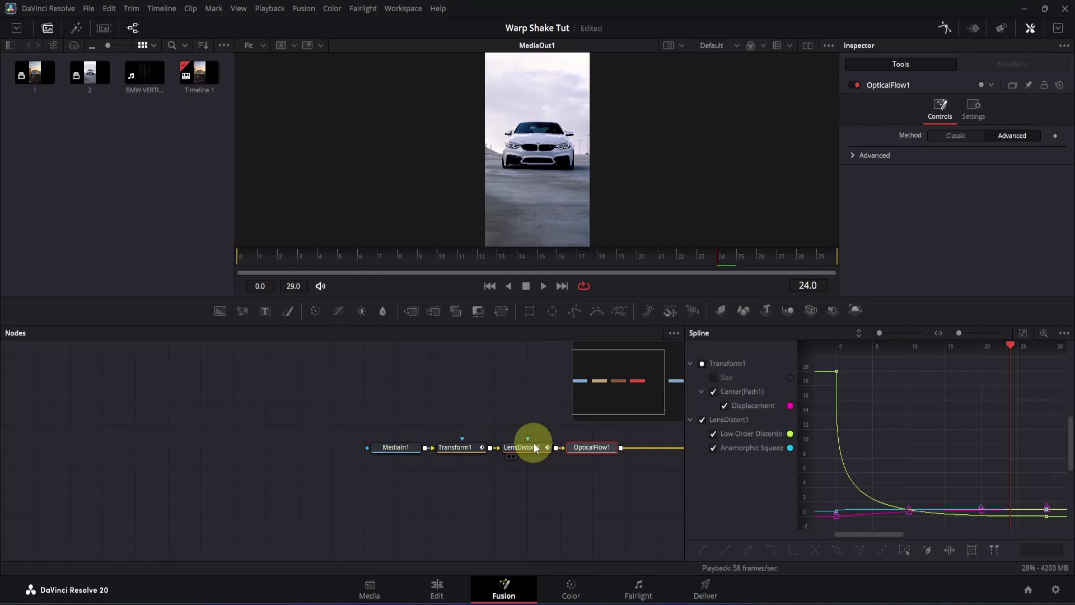
key(shift+space)
text(vector motion)
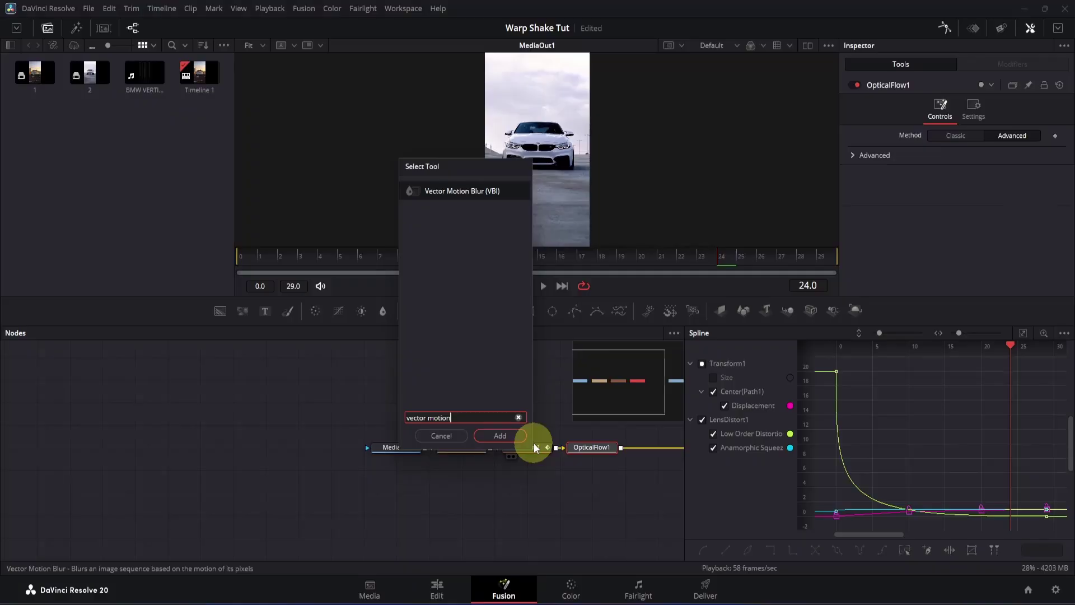
key(Return)
click(320, 257)
drag(321, 257, 200, 261)
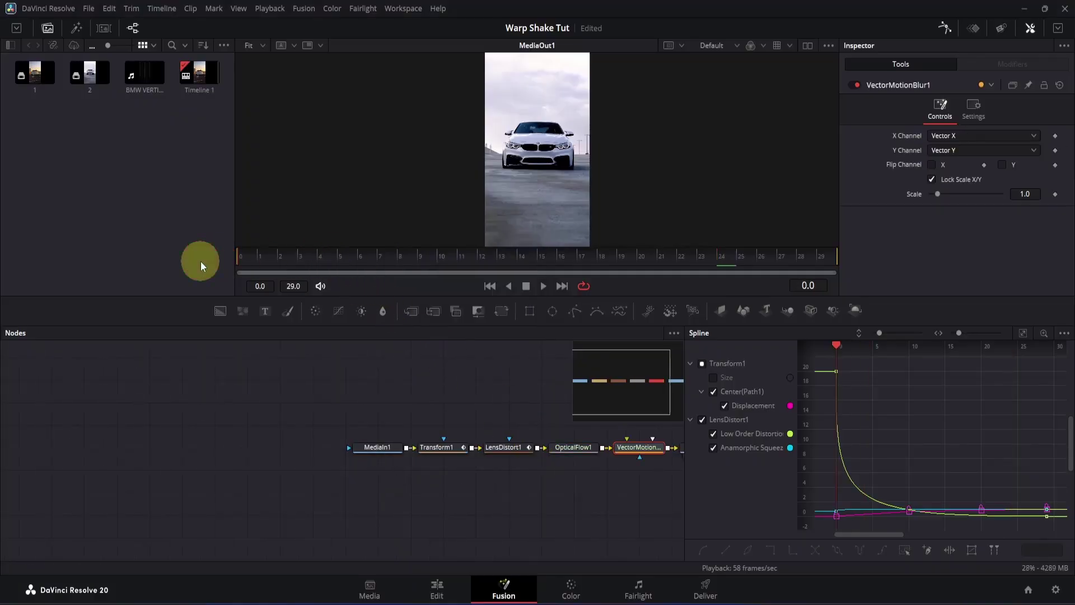
key(ctrl+s)
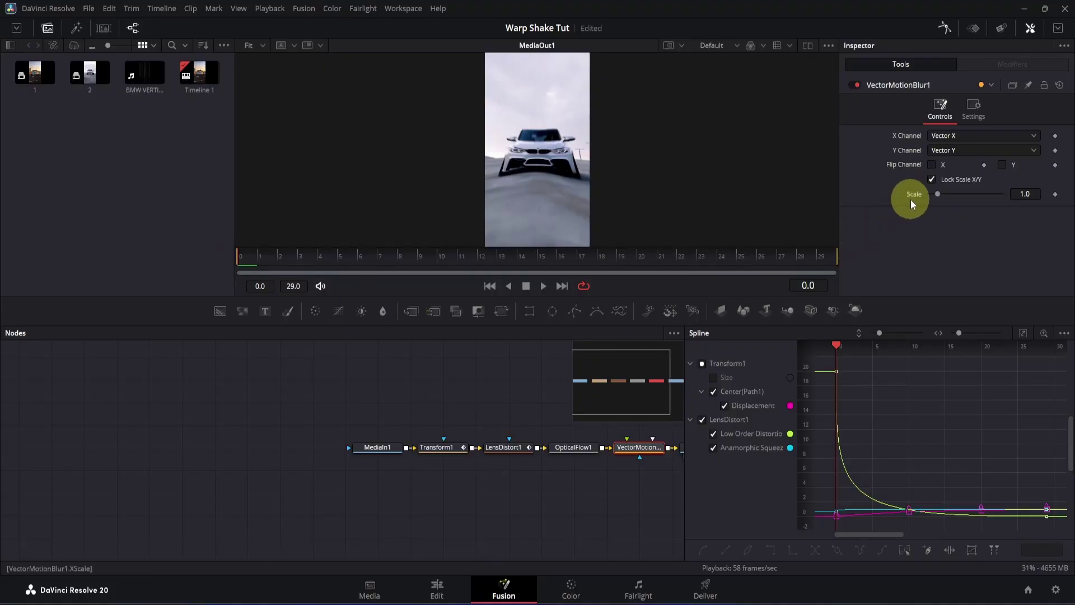
click(1030, 193)
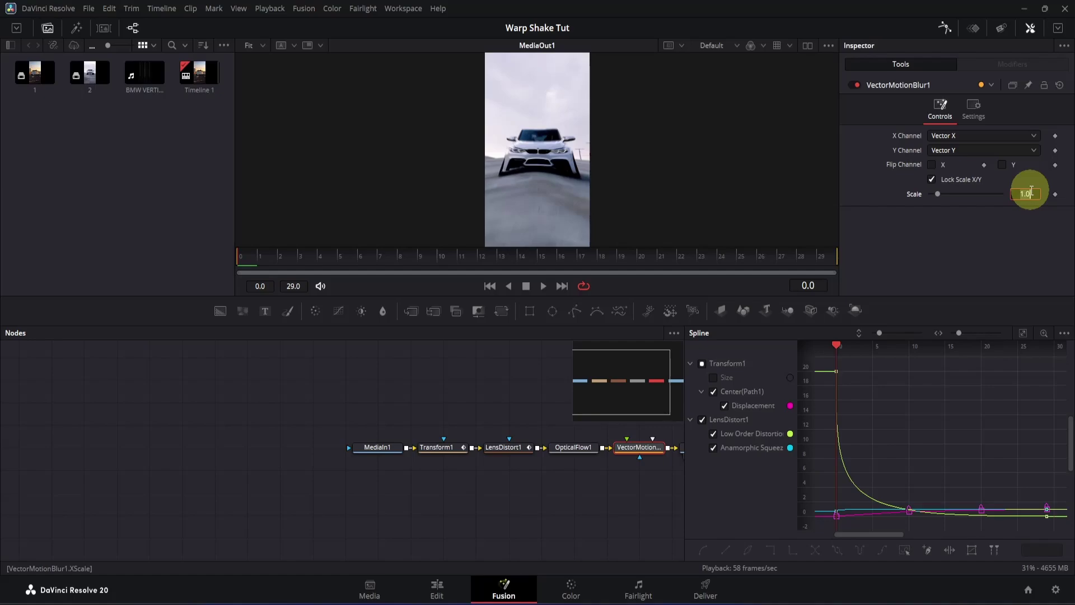
text(4)
key(Return)
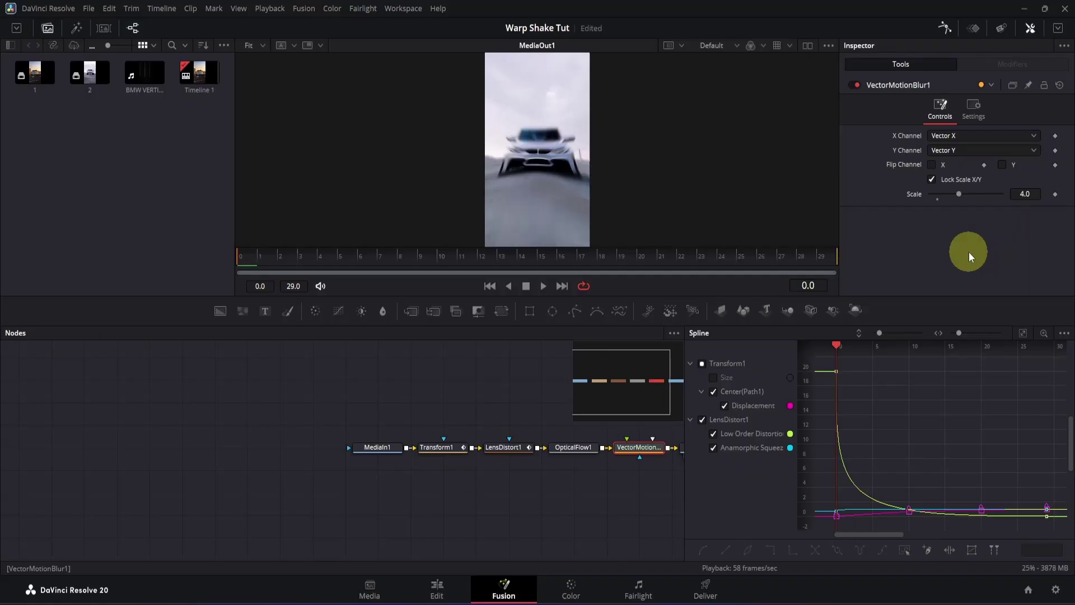
click(852, 86)
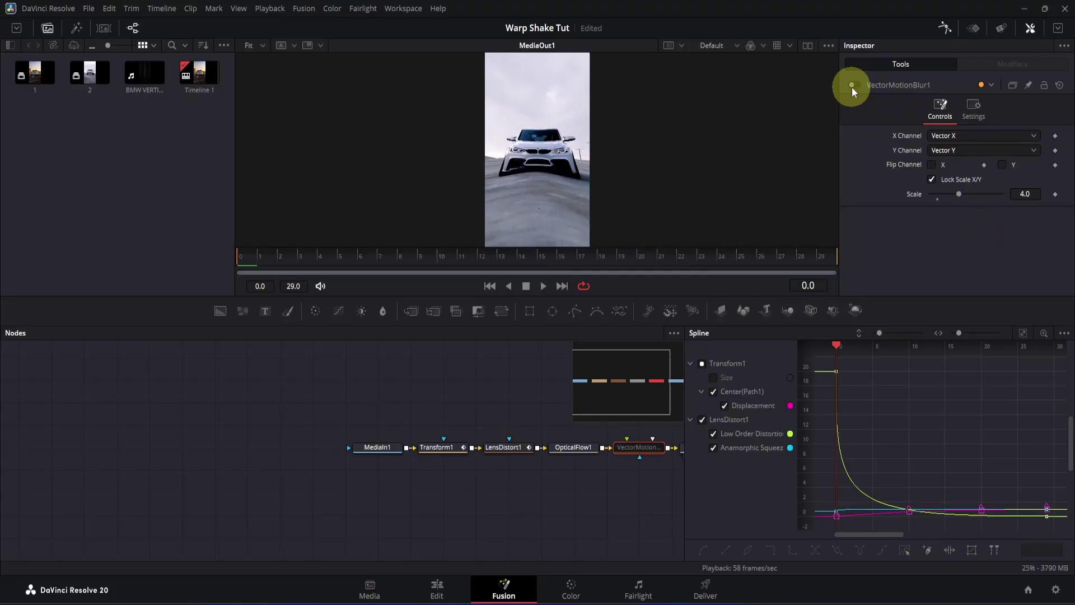
click(851, 86)
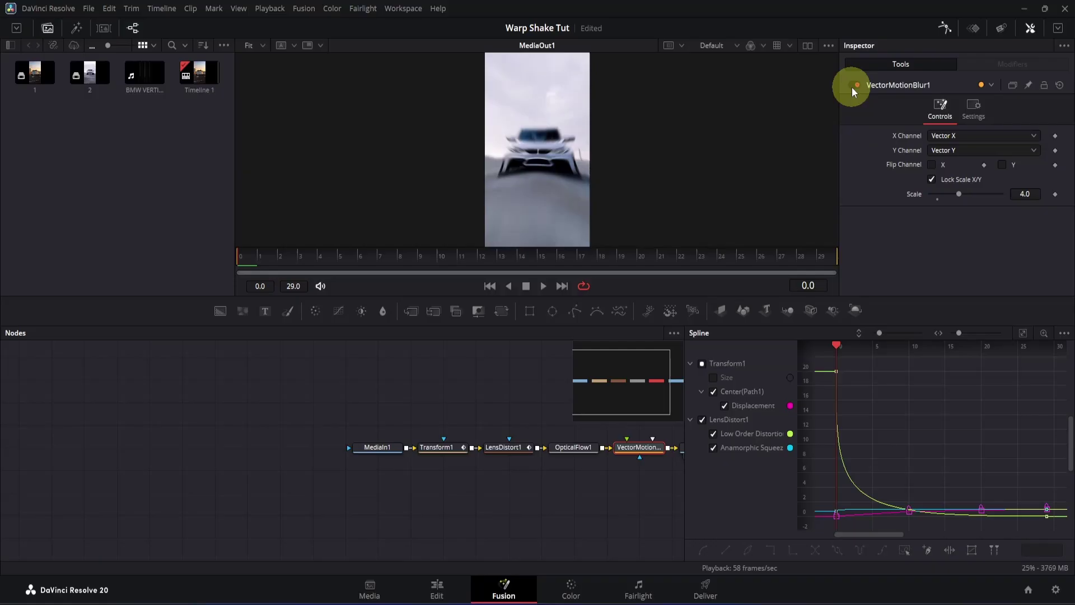
drag(550, 398, 643, 461)
key(Delete)
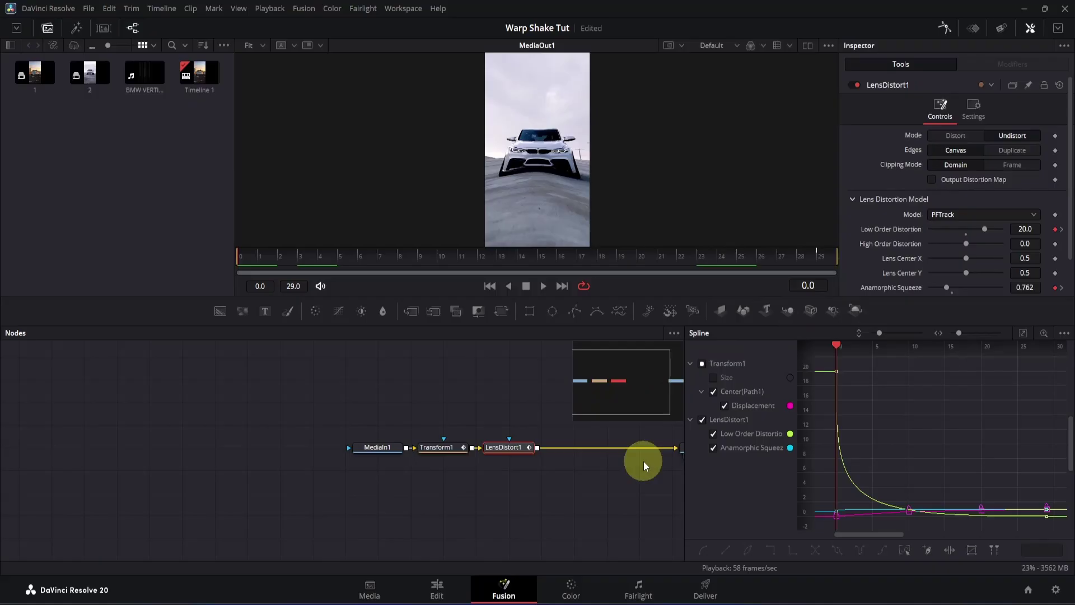
- Re-enable Transform1 motion blur, then play the transition from the start on the Edit page timeline
click(452, 446)
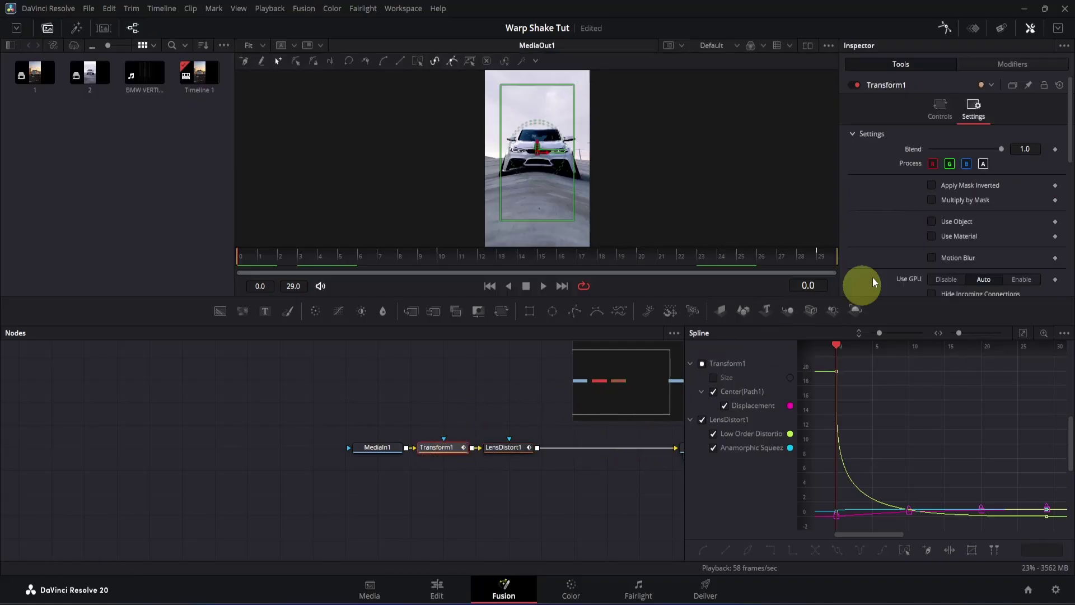
click(933, 257)
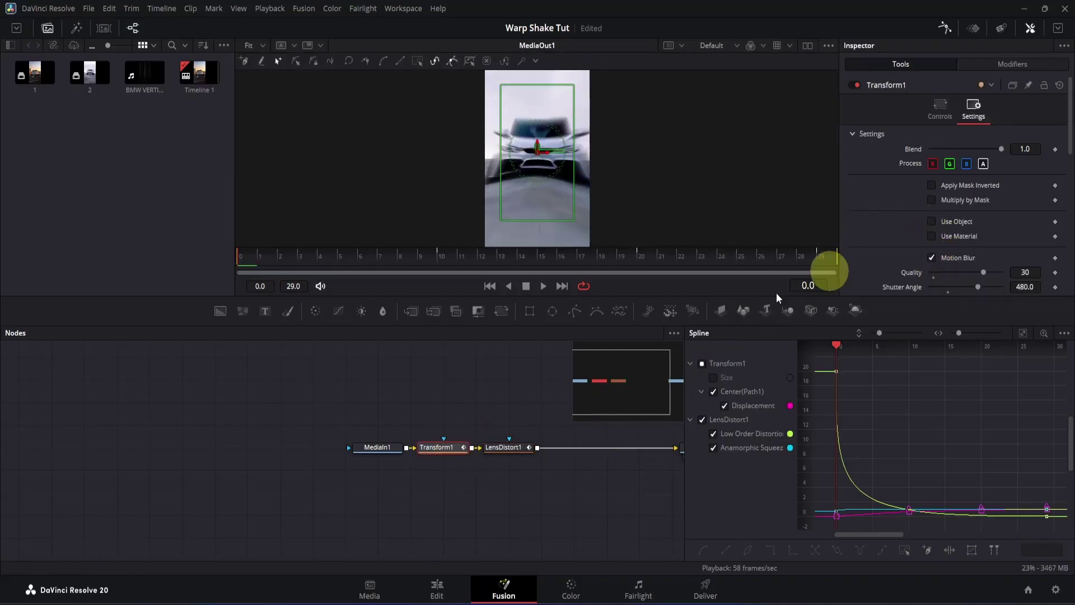
click(437, 588)
drag(261, 435, 112, 433)
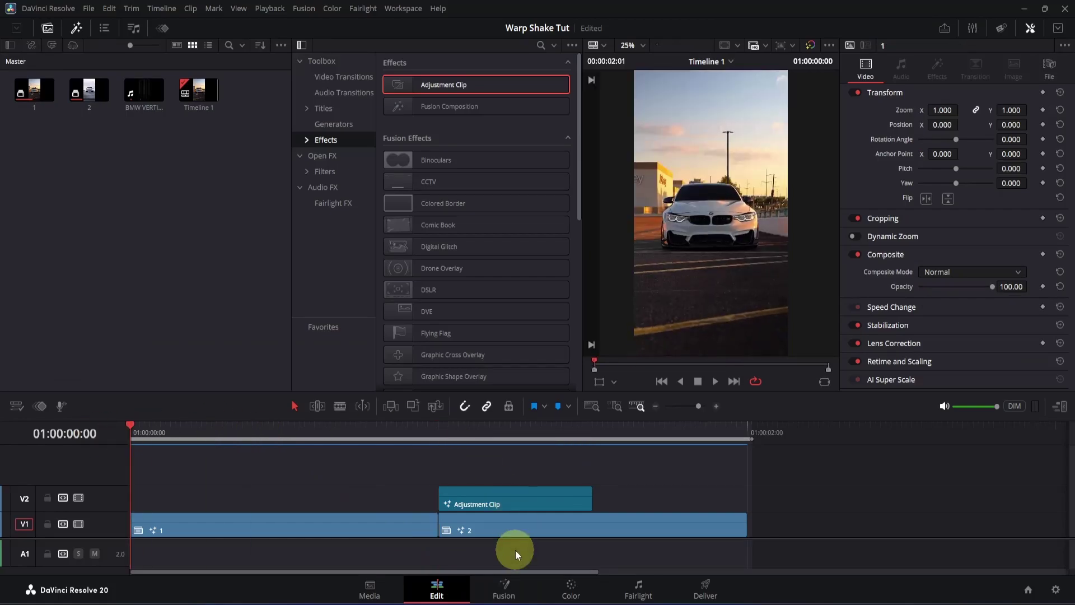
key(space)
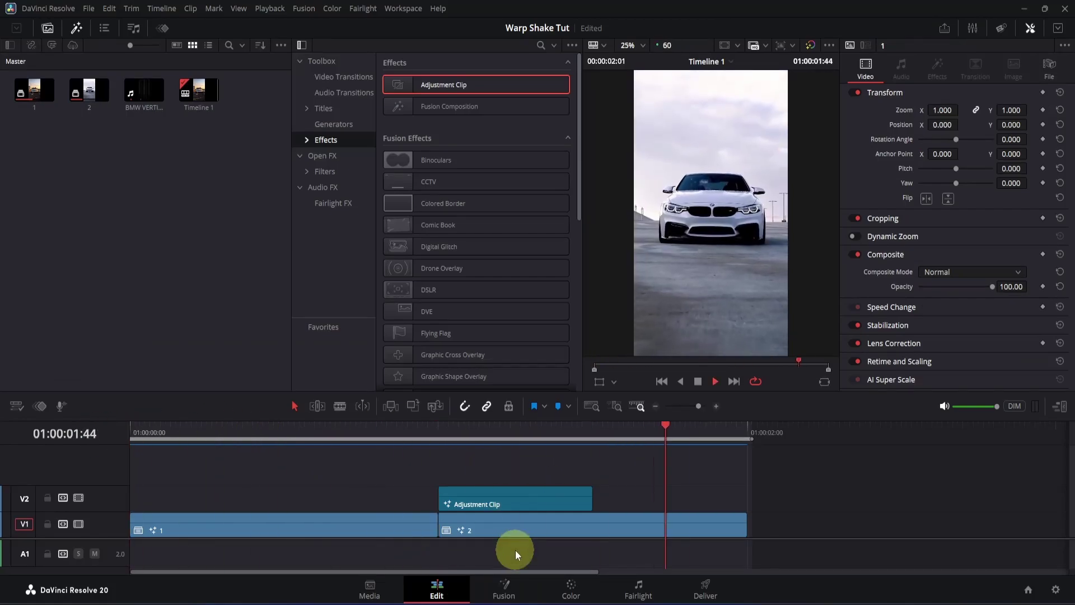